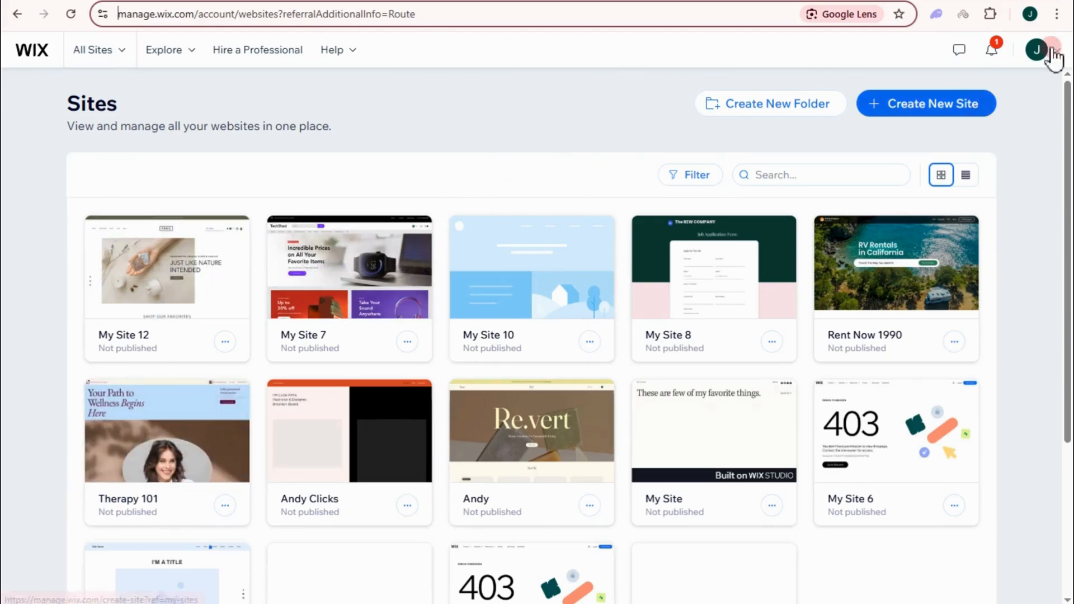
Step: Start creating a new website from the Sites overview
mouse_move(120, 422)
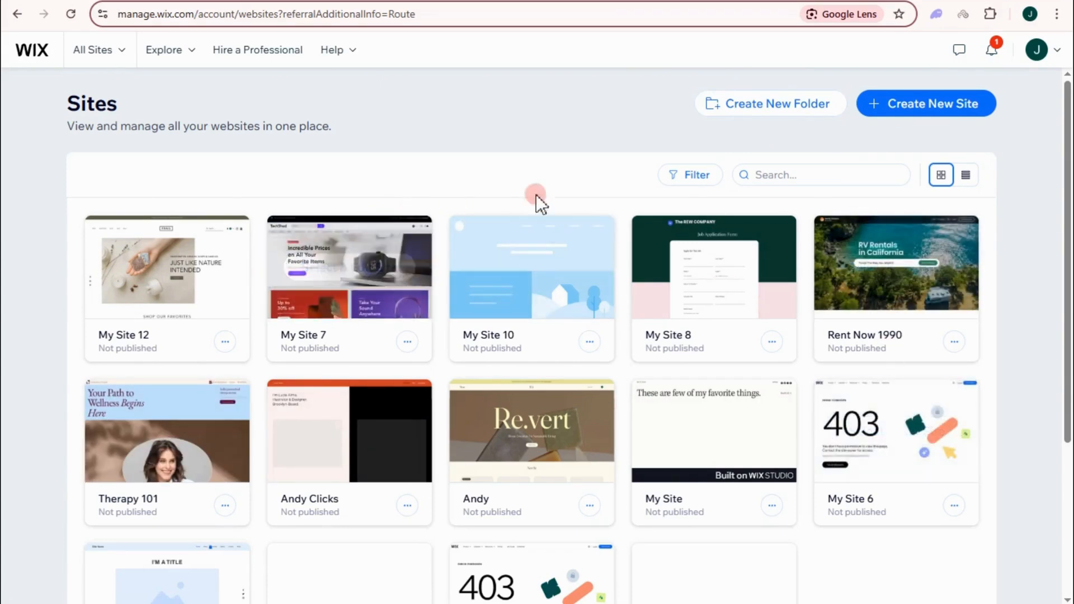
mouse_move(158, 309)
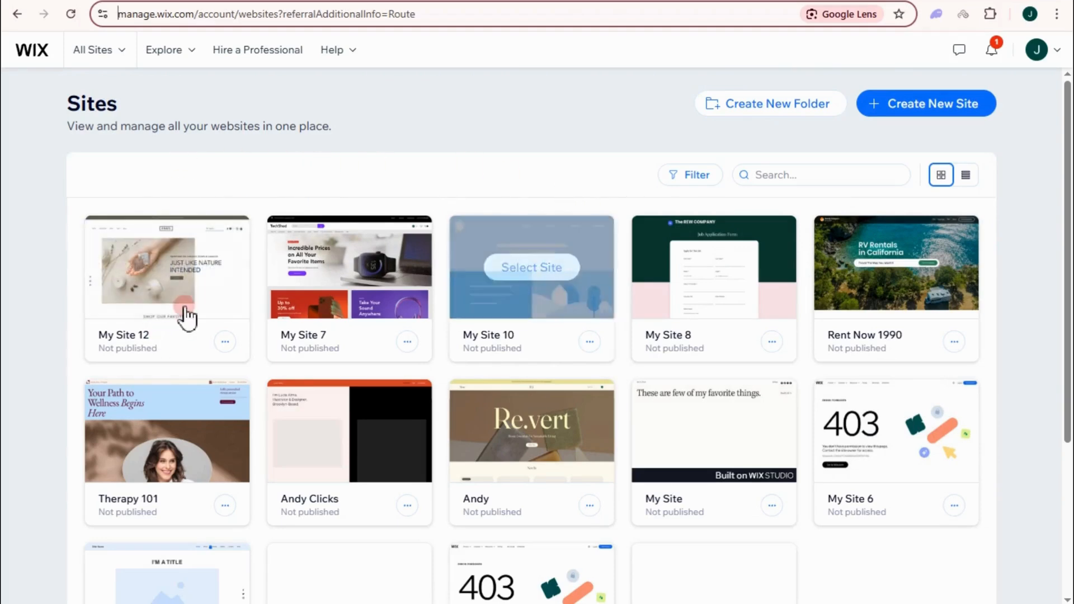
mouse_move(178, 271)
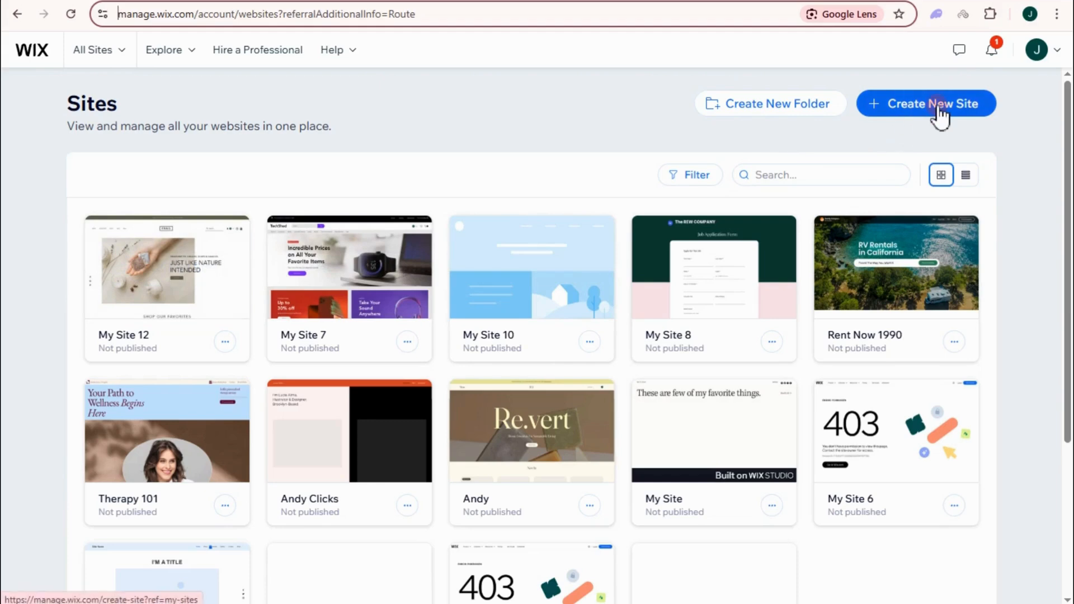
key(alt)
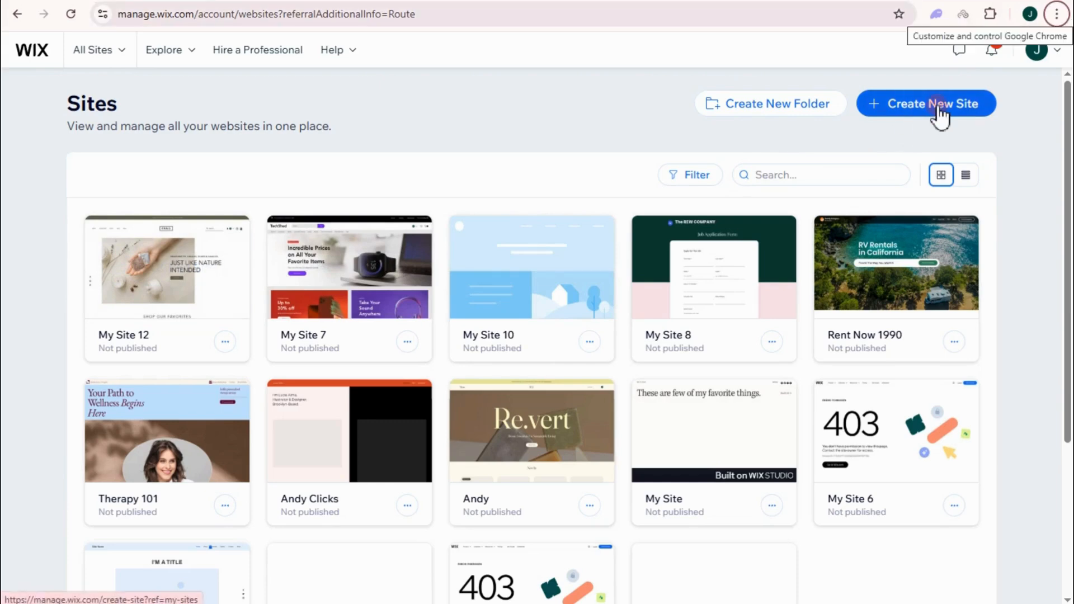
click(939, 112)
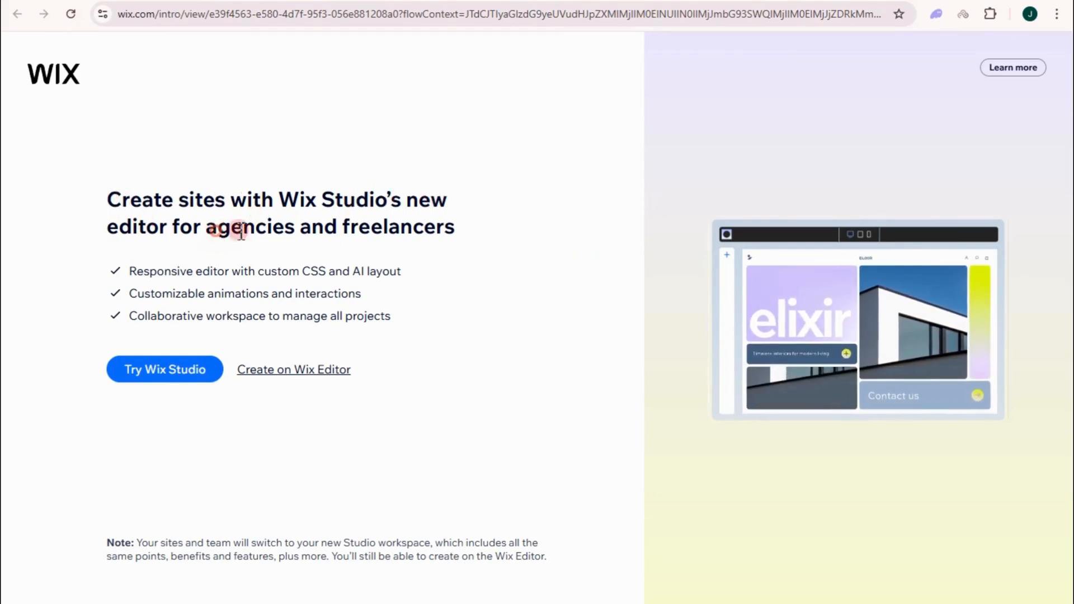
Step: Choose to create the site on Wix Editor and set it up without the AI chat
drag(218, 226, 475, 230)
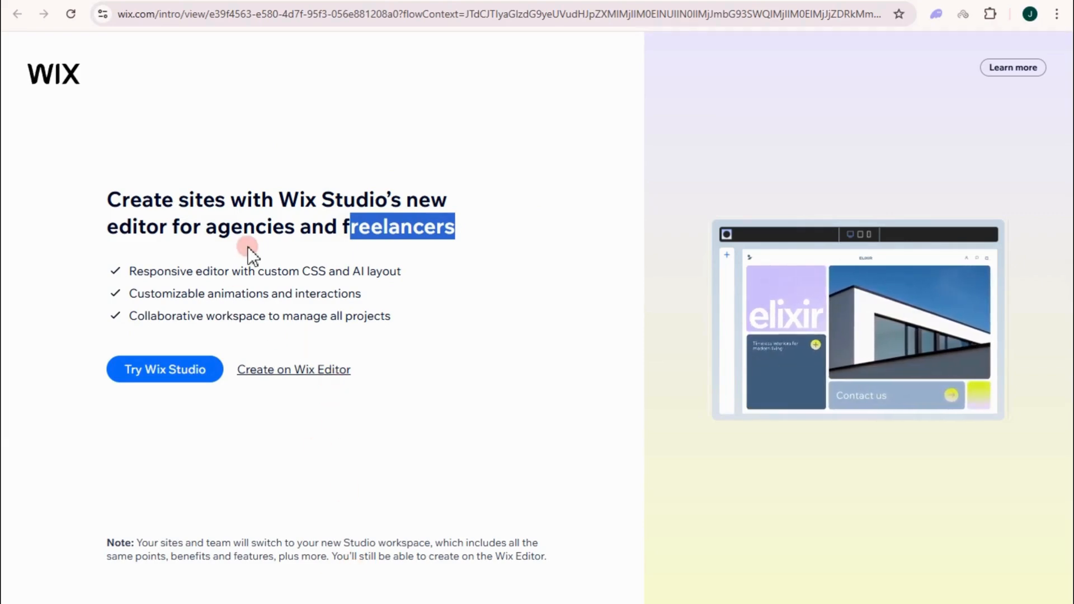
click(205, 258)
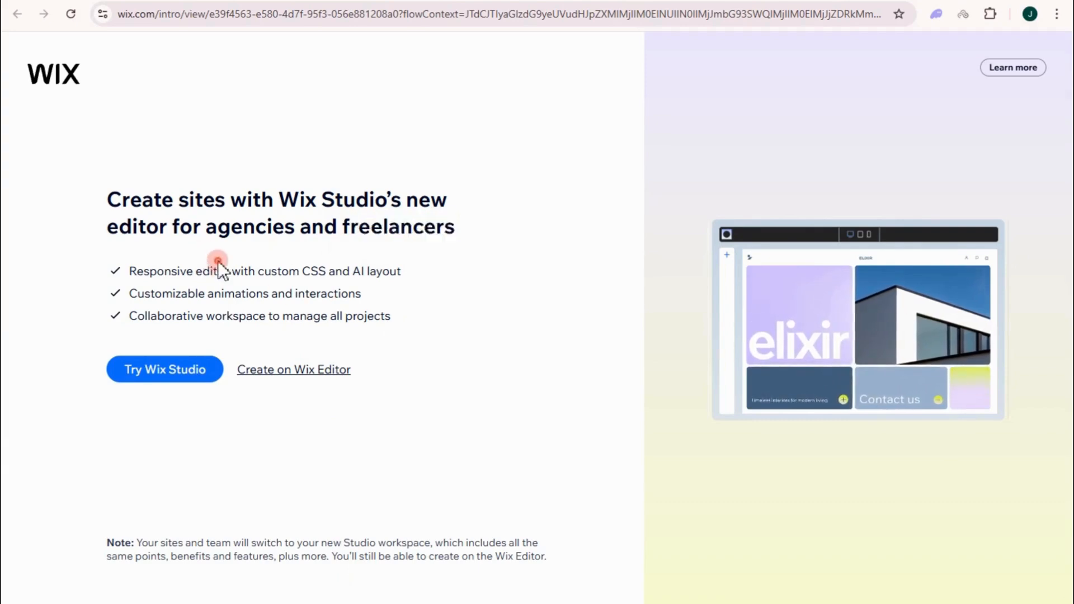
drag(131, 273, 225, 271)
drag(129, 294, 257, 297)
drag(131, 317, 280, 314)
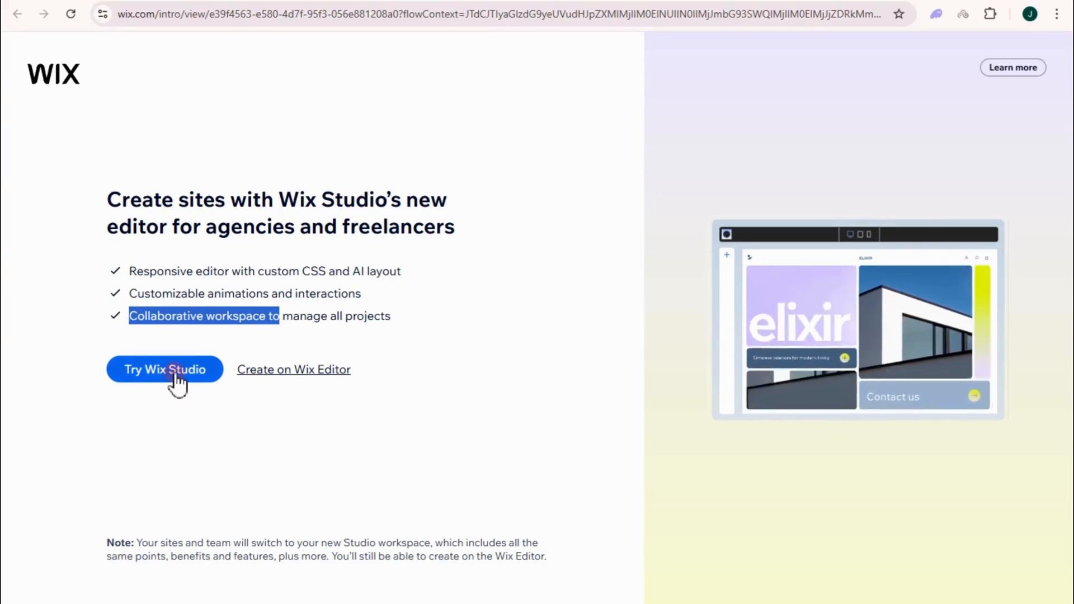
click(301, 374)
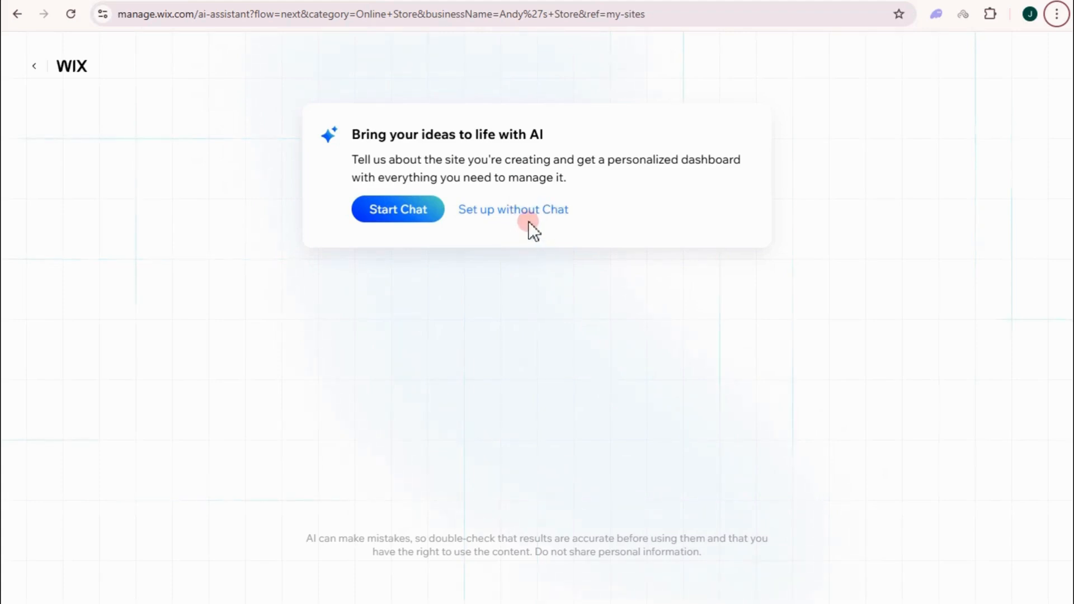
click(516, 211)
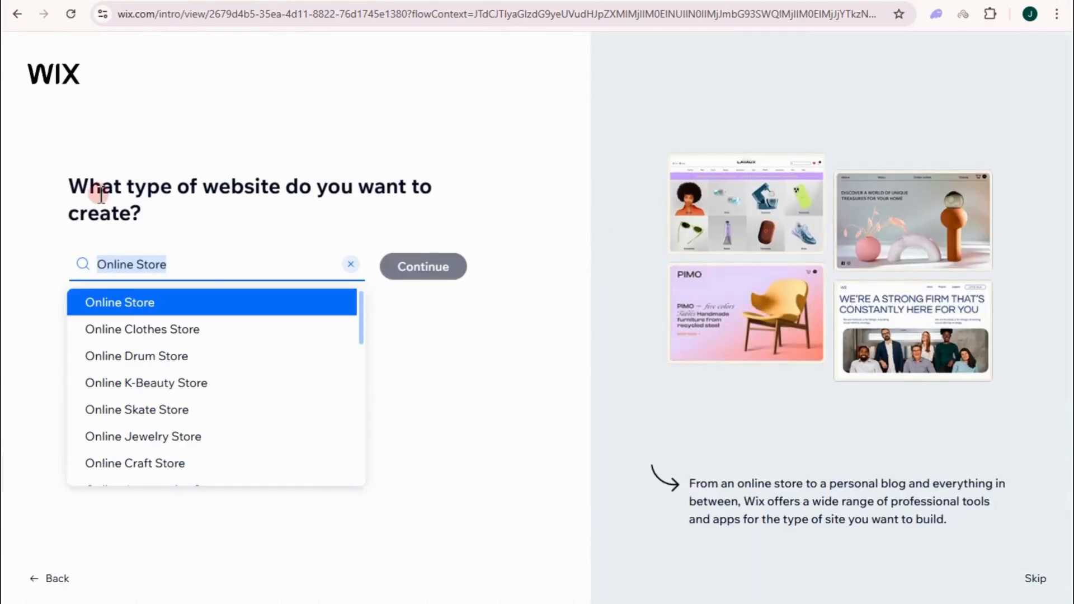
Step: Replace the preset website type with Car Rental Company and continue the setup
click(72, 186)
drag(73, 186, 450, 203)
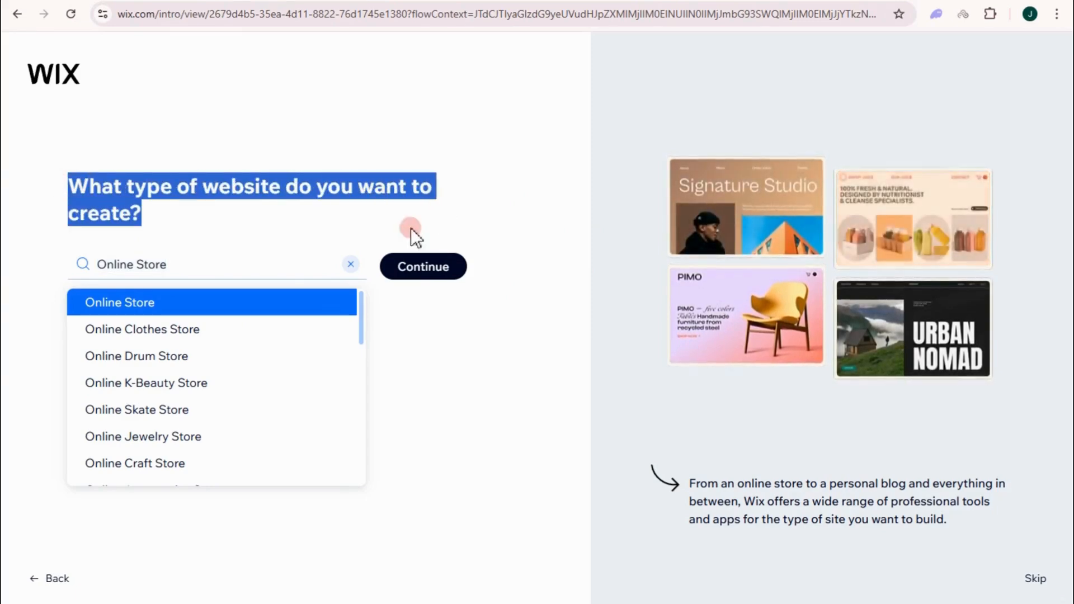
click(350, 264)
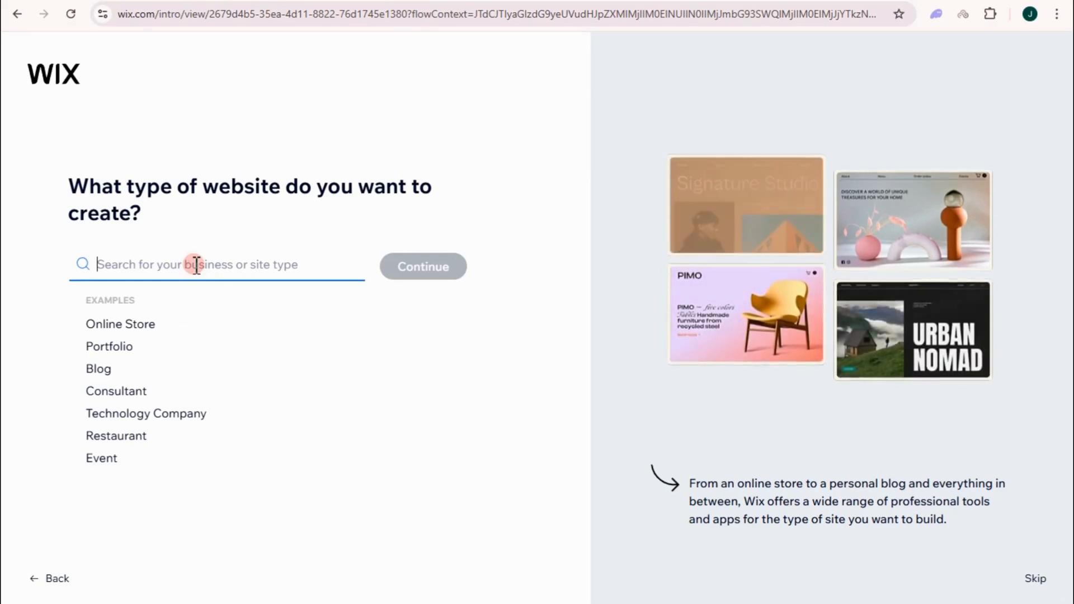
text(Car ren)
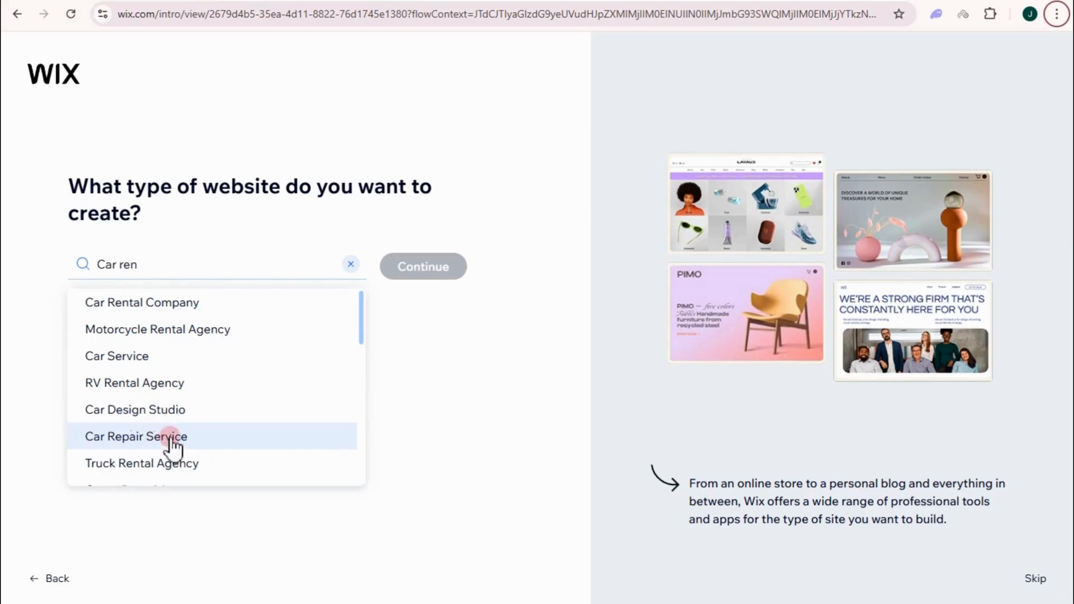
scroll(161, 419, down, 4)
scroll(161, 417, up, 1)
scroll(161, 411, down, 6)
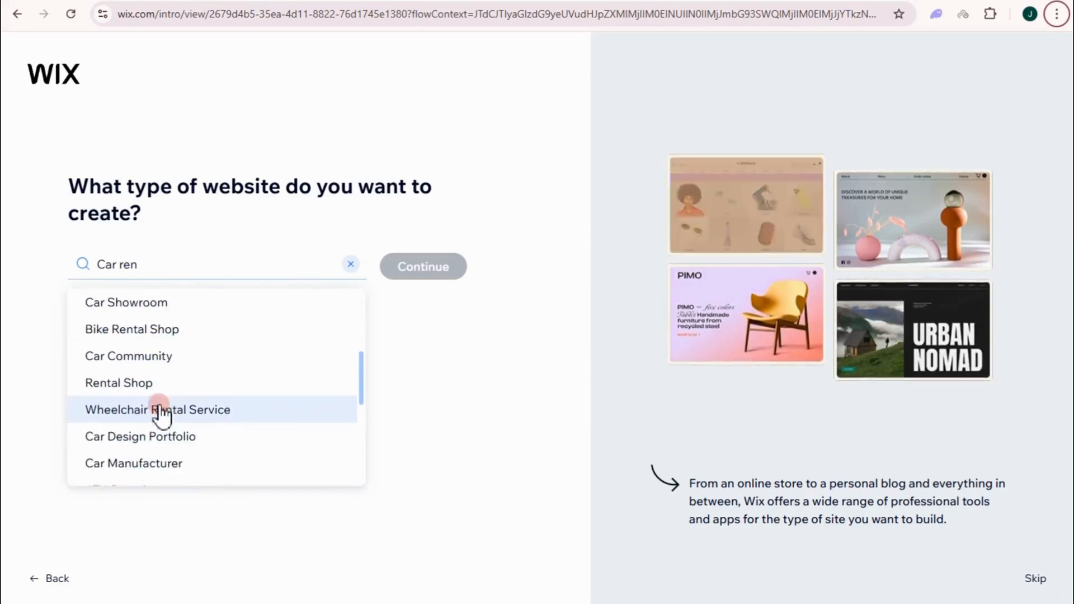
scroll(190, 413, up, 3)
scroll(165, 294, up, 6)
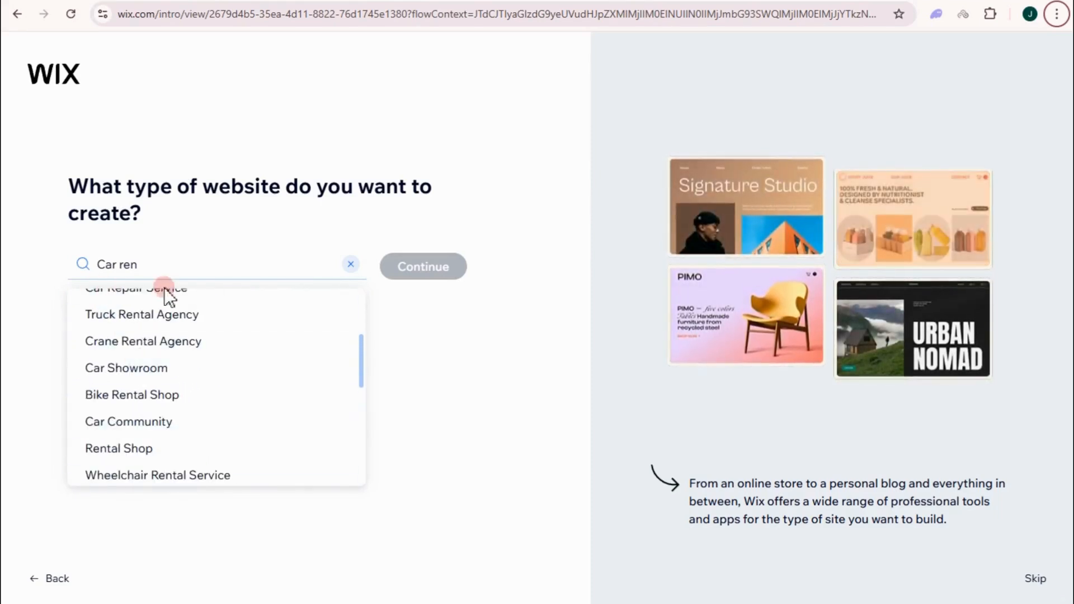
click(177, 308)
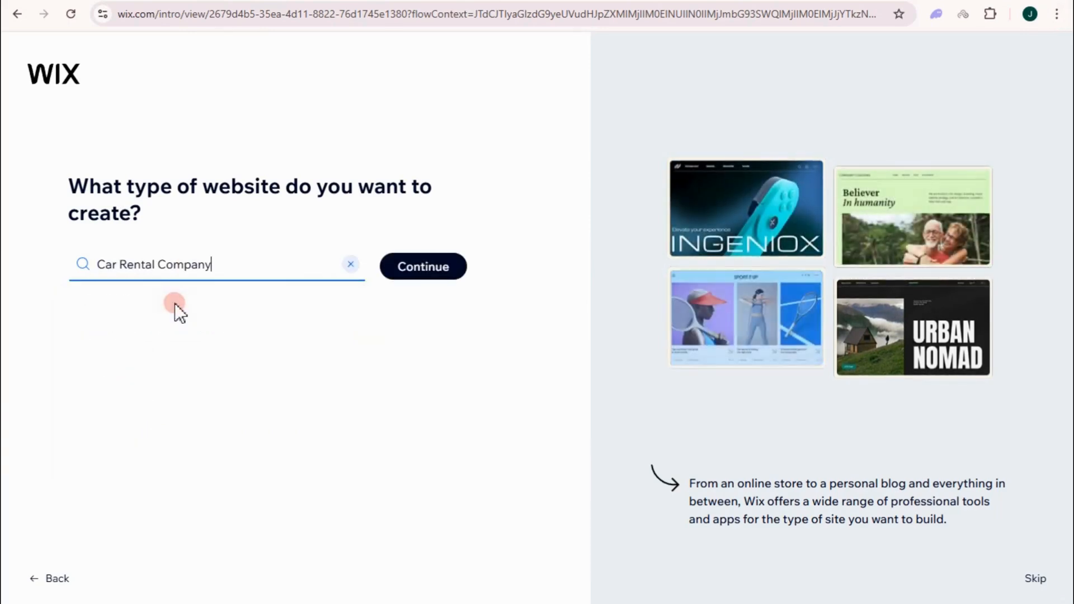
click(402, 272)
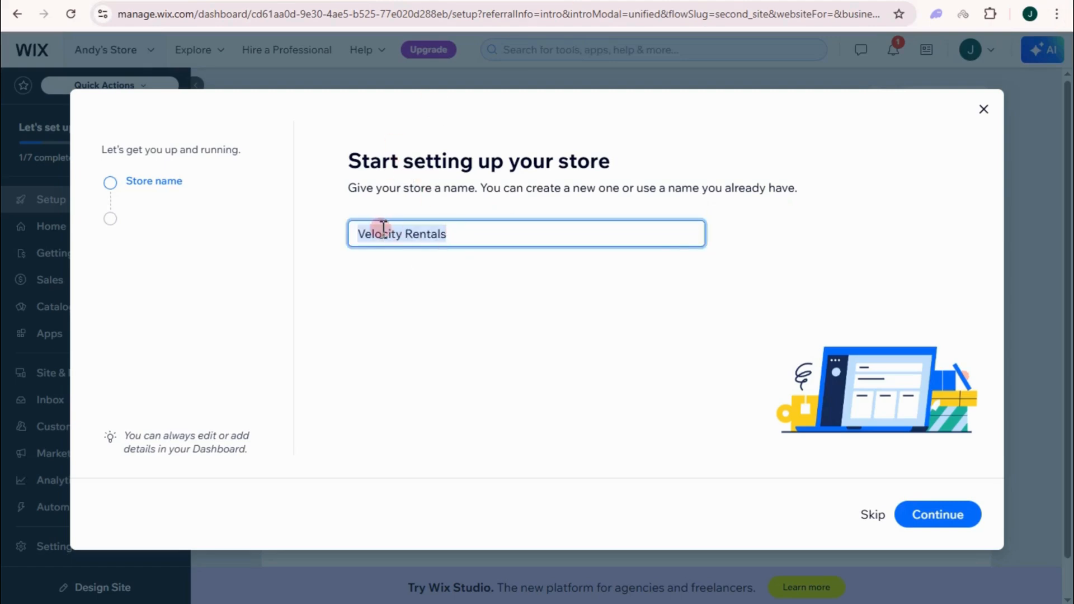
Step: Use Velocity Rentals as the store name and answer the online store question with "No, I'm just starting out"
drag(371, 232, 440, 247)
click(935, 509)
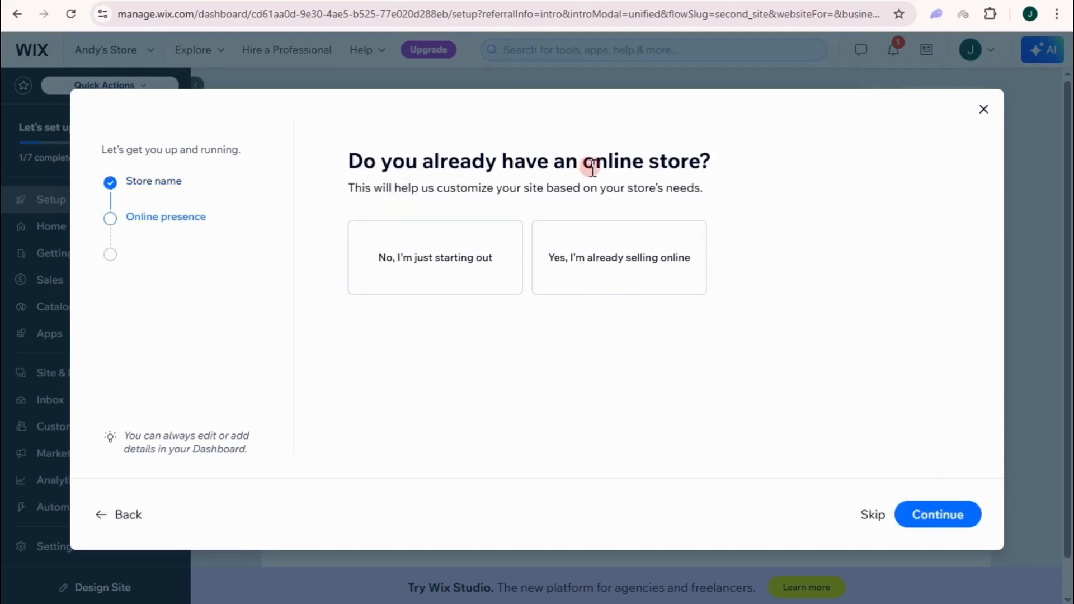
click(453, 277)
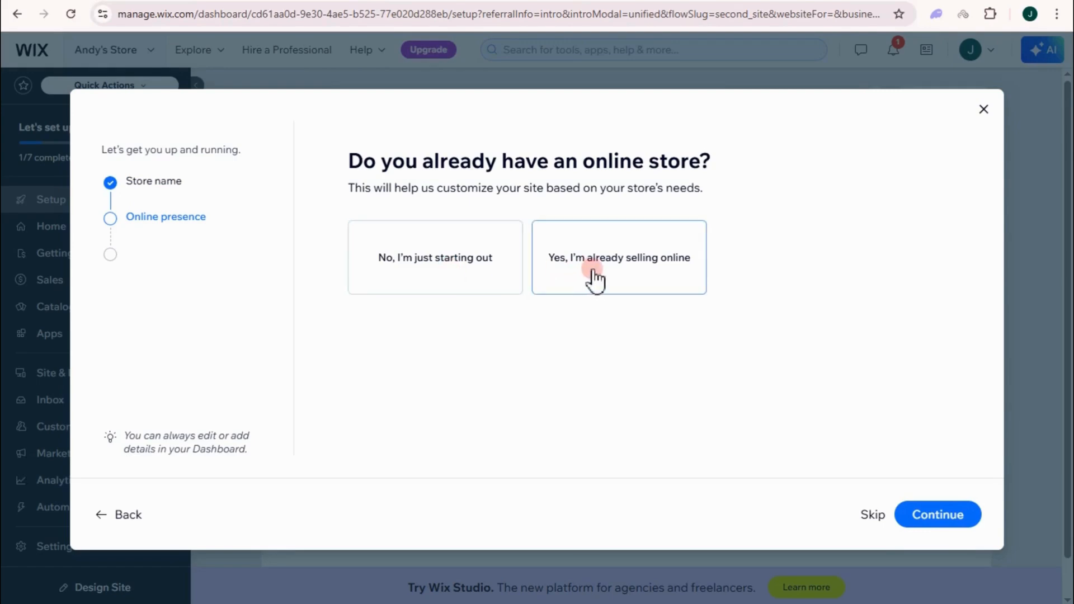
click(446, 280)
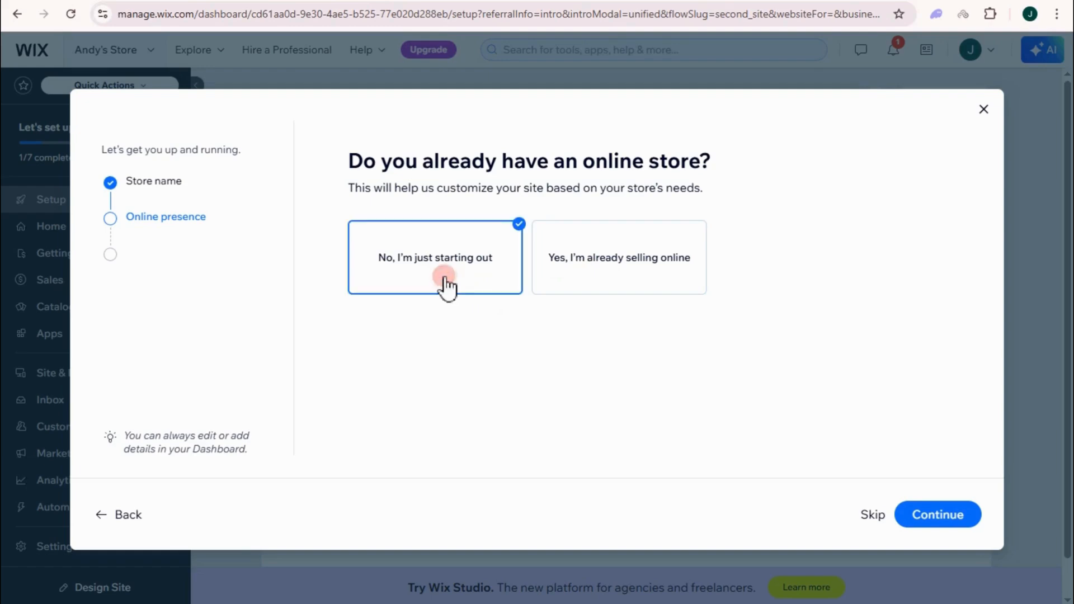
click(959, 515)
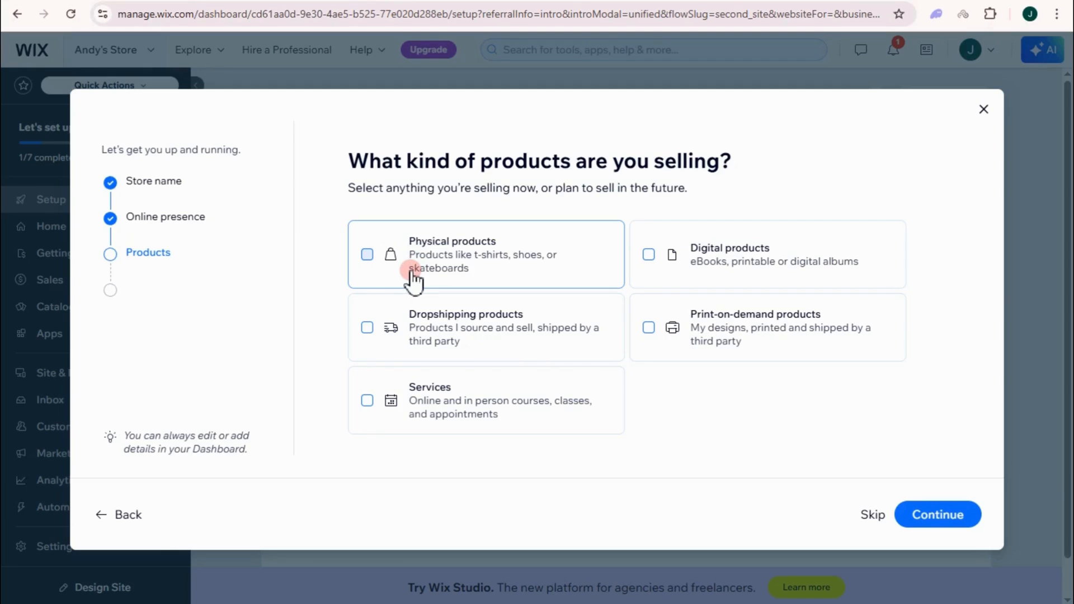
Step: Select Physical products, Digital products and Services as the kinds of products sold, and continue
click(369, 255)
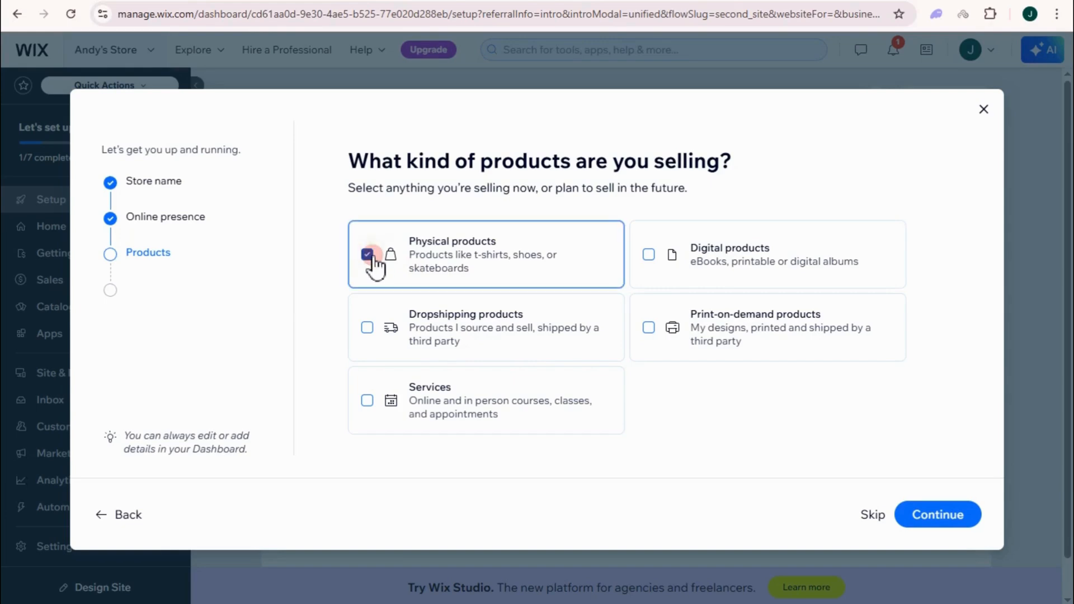
click(672, 259)
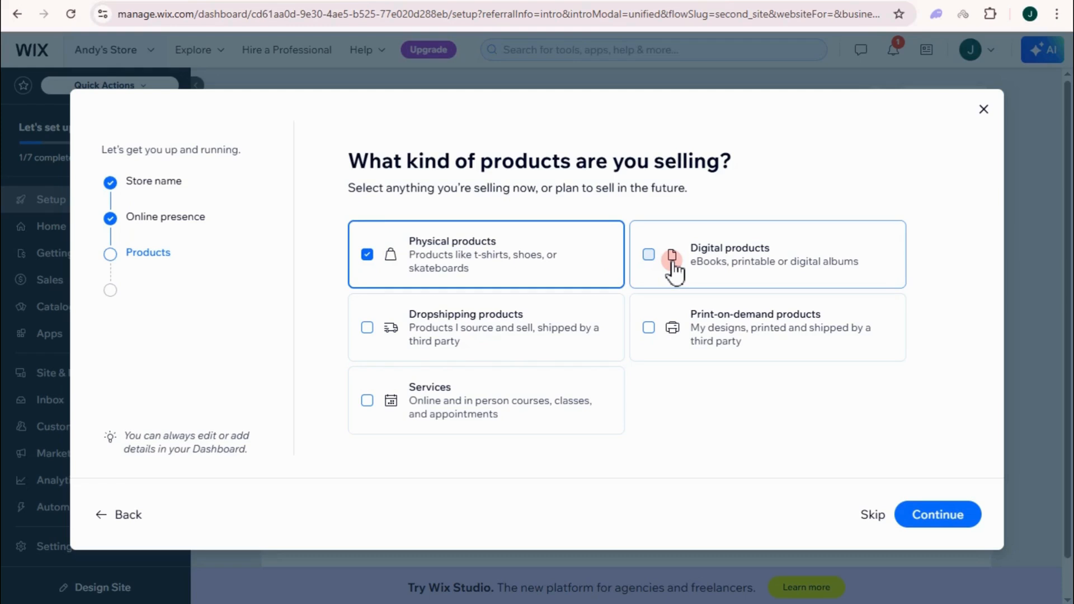
click(673, 263)
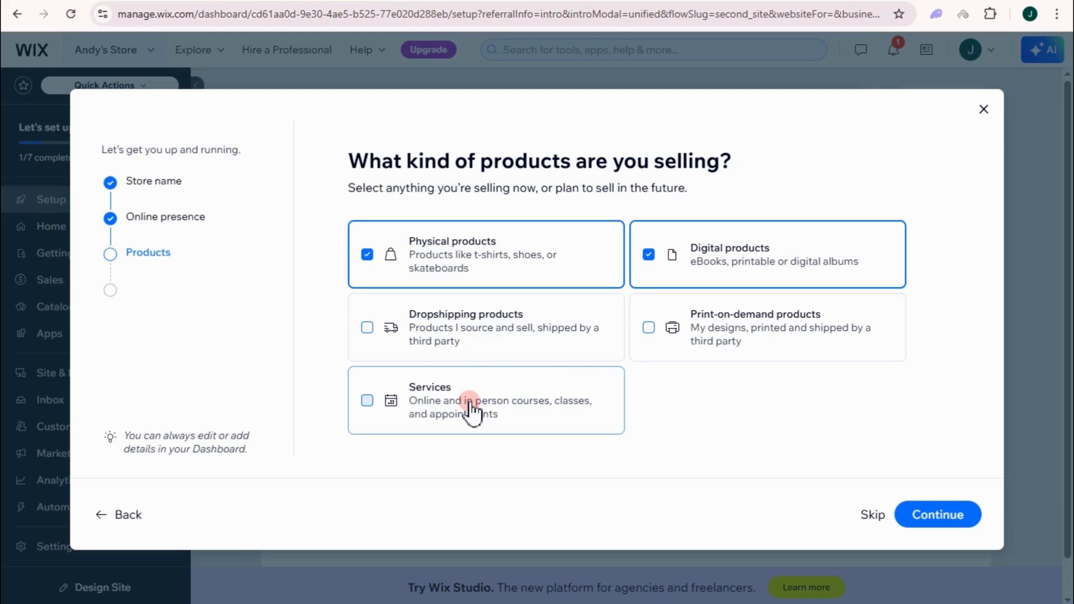
click(389, 408)
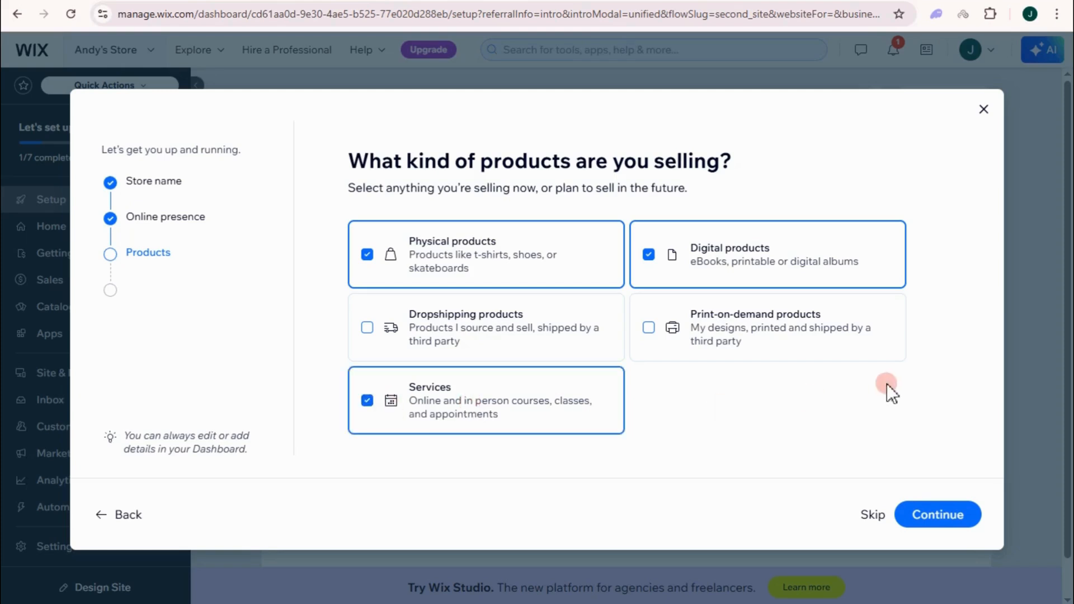
click(930, 507)
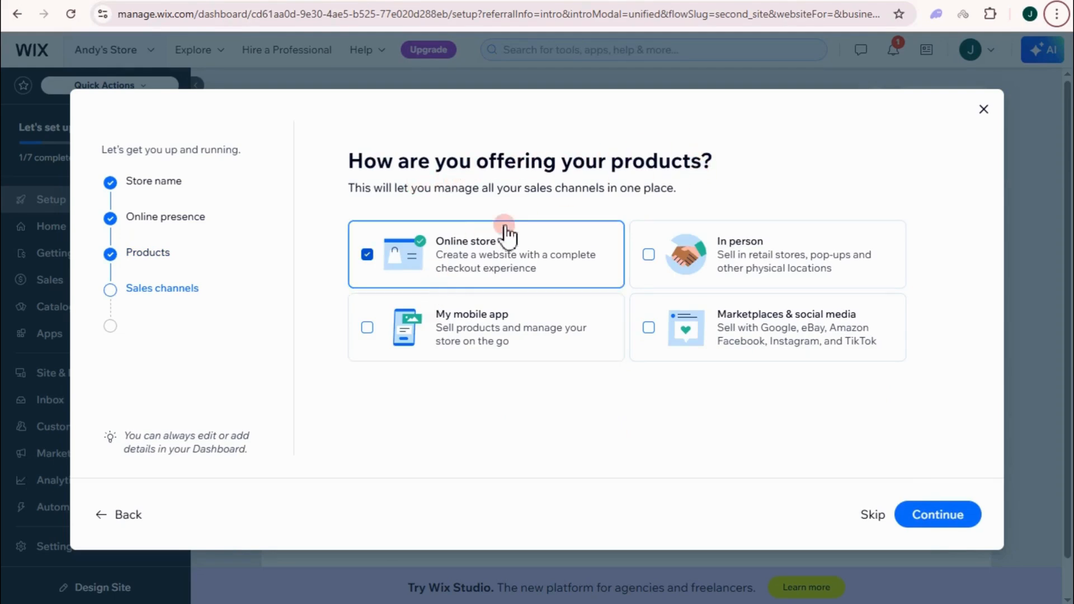
Step: Add In person to the Online store sales channel, then finish the setup and go to the dashboard, dismissing the Wix Studio promotion
click(728, 261)
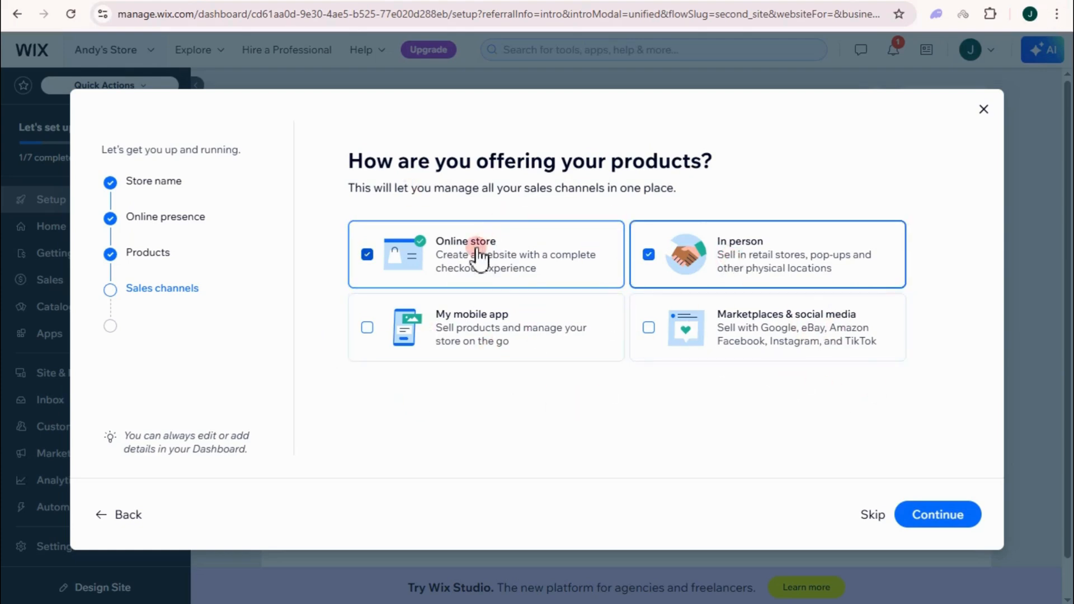
click(926, 513)
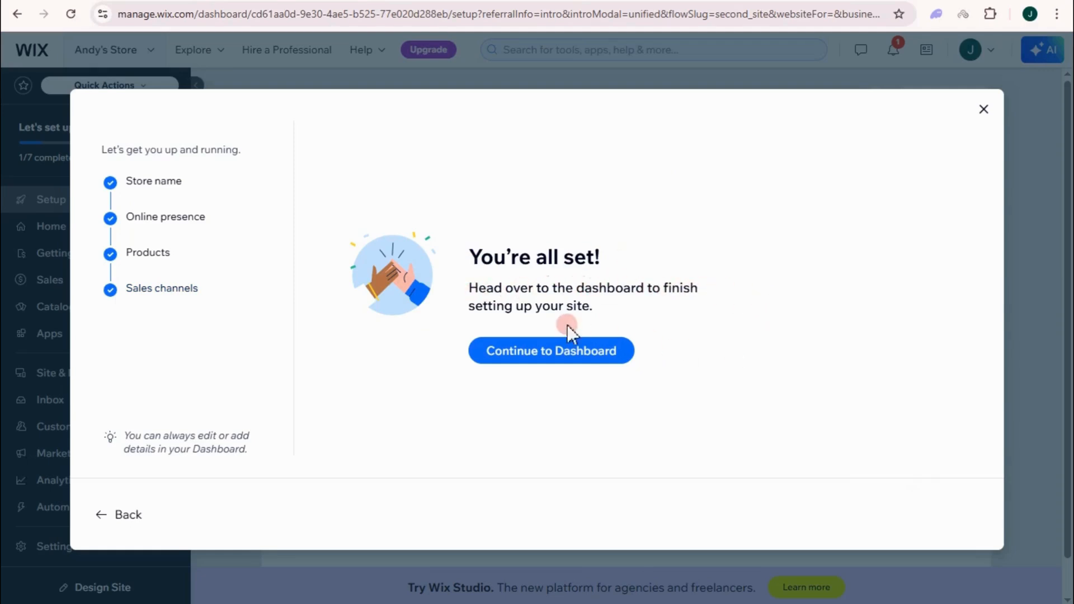
click(533, 354)
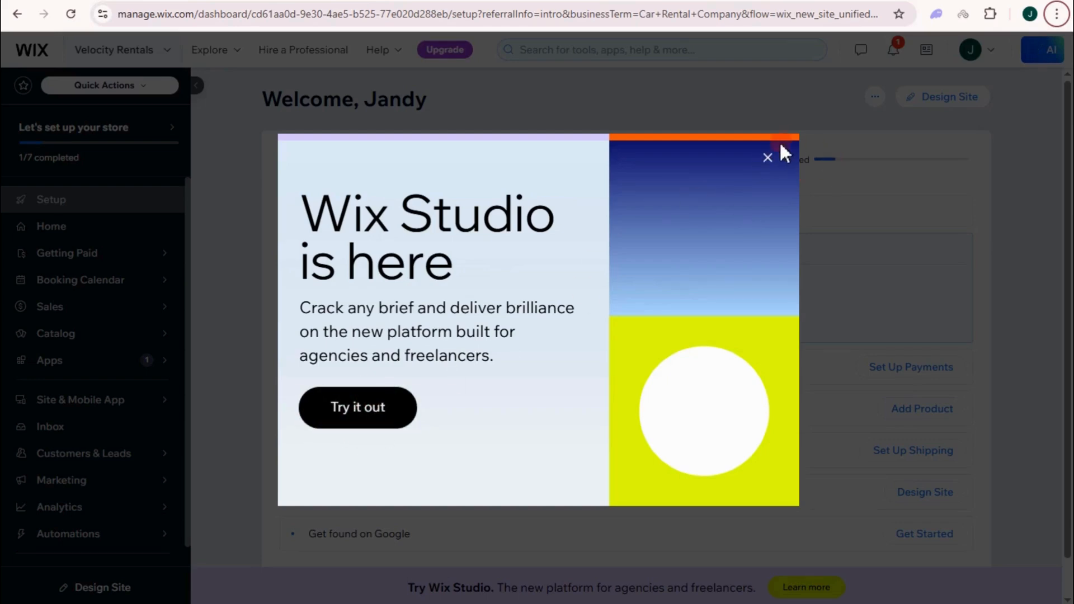
click(756, 160)
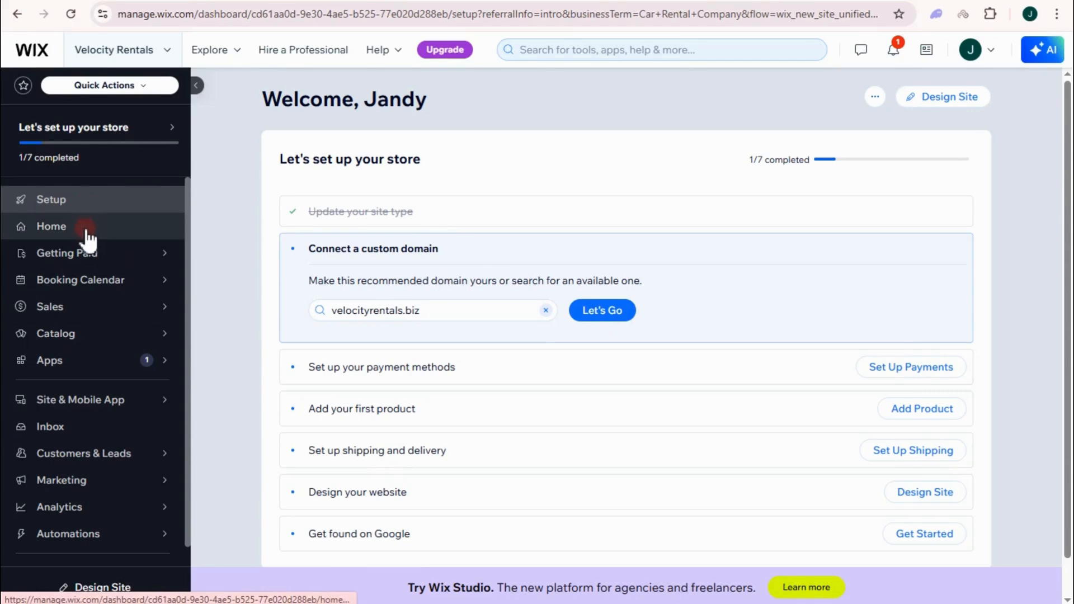
mouse_move(92, 258)
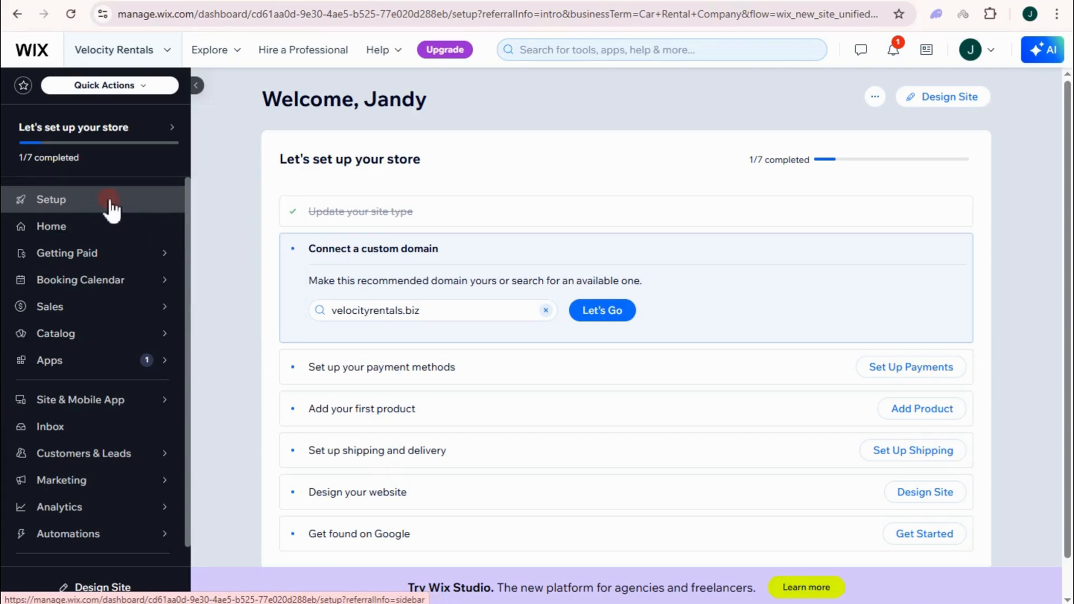
mouse_move(114, 287)
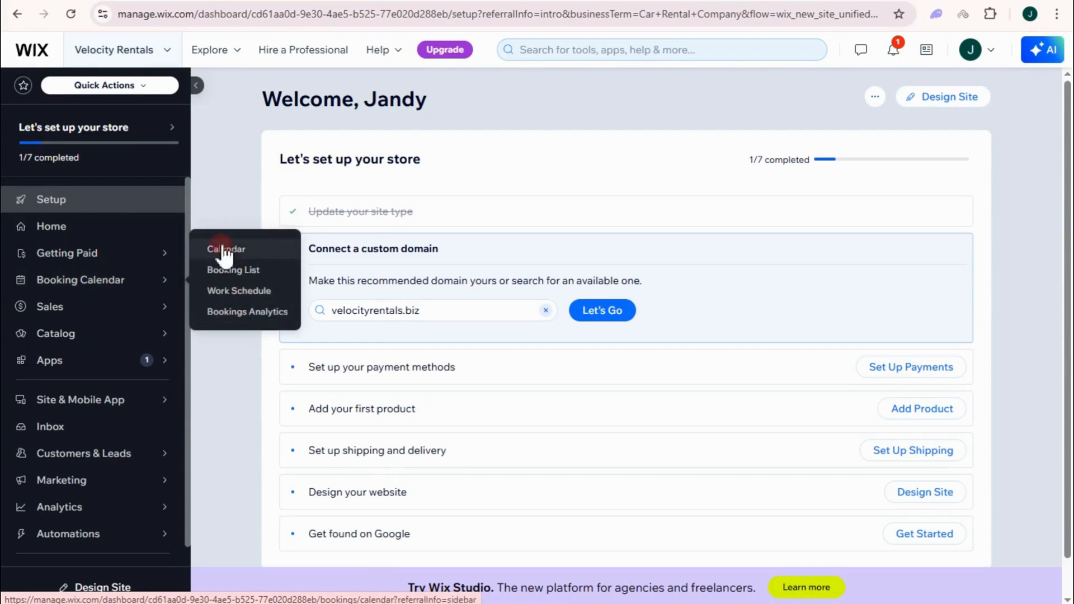
mouse_move(124, 310)
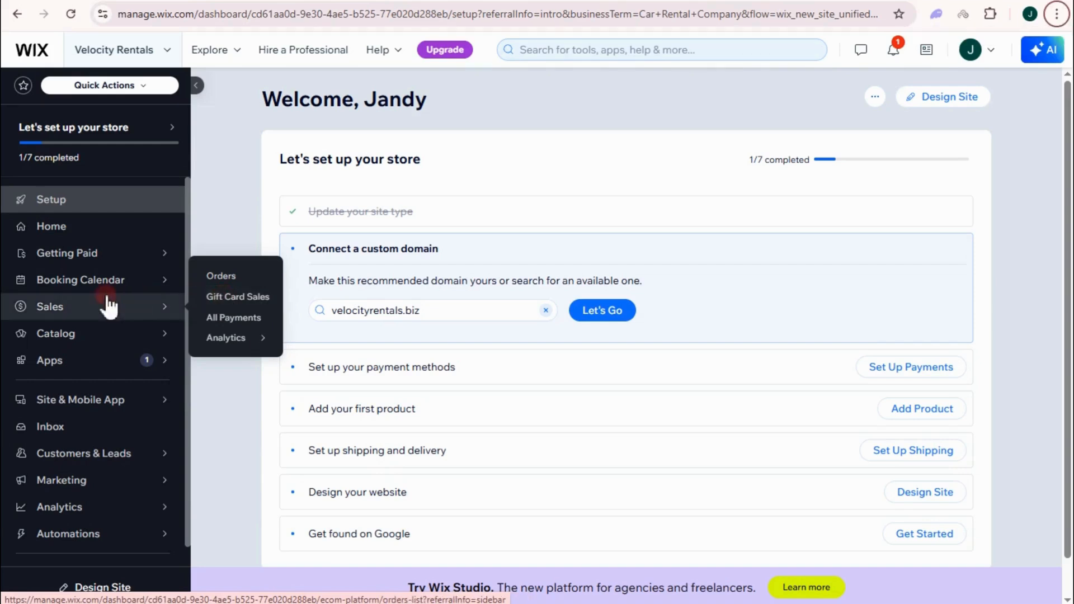
mouse_move(121, 342)
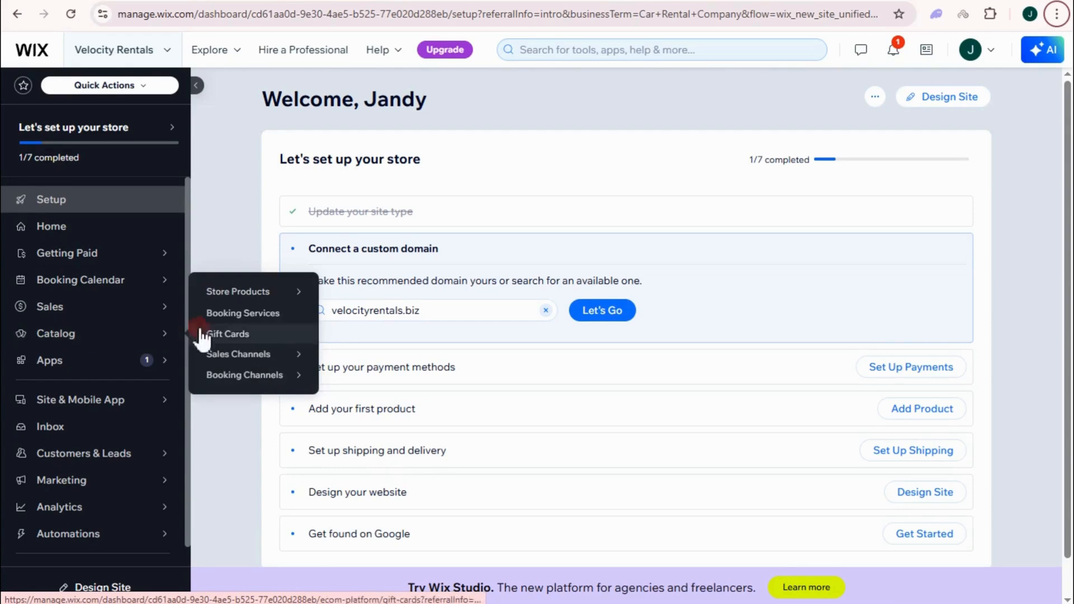
mouse_move(226, 302)
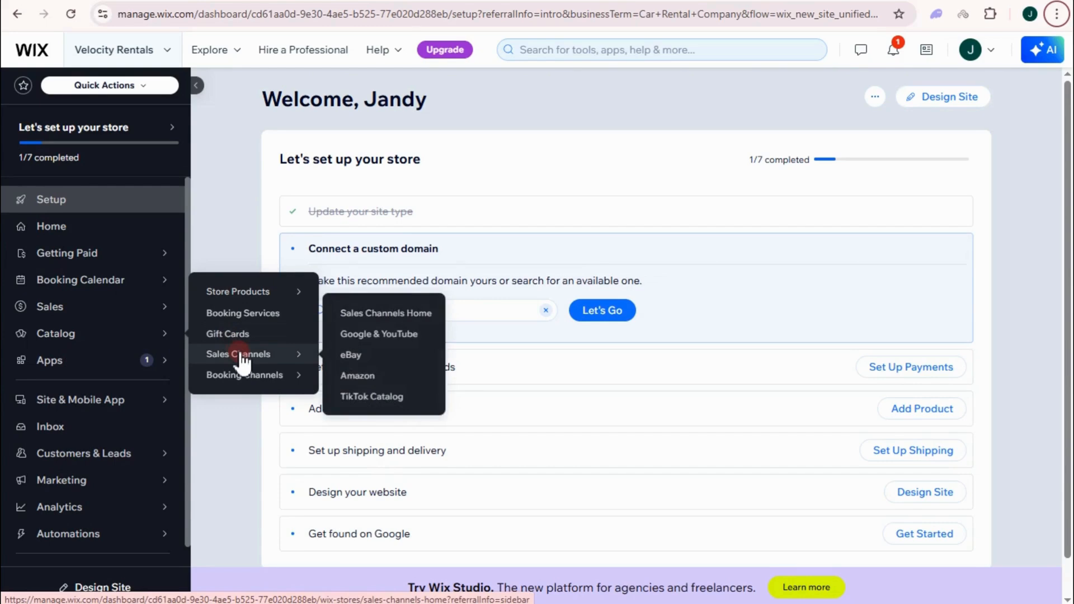
Step: Look through the dashboard's sidebar sections and the list of sites in the account
mouse_move(174, 353)
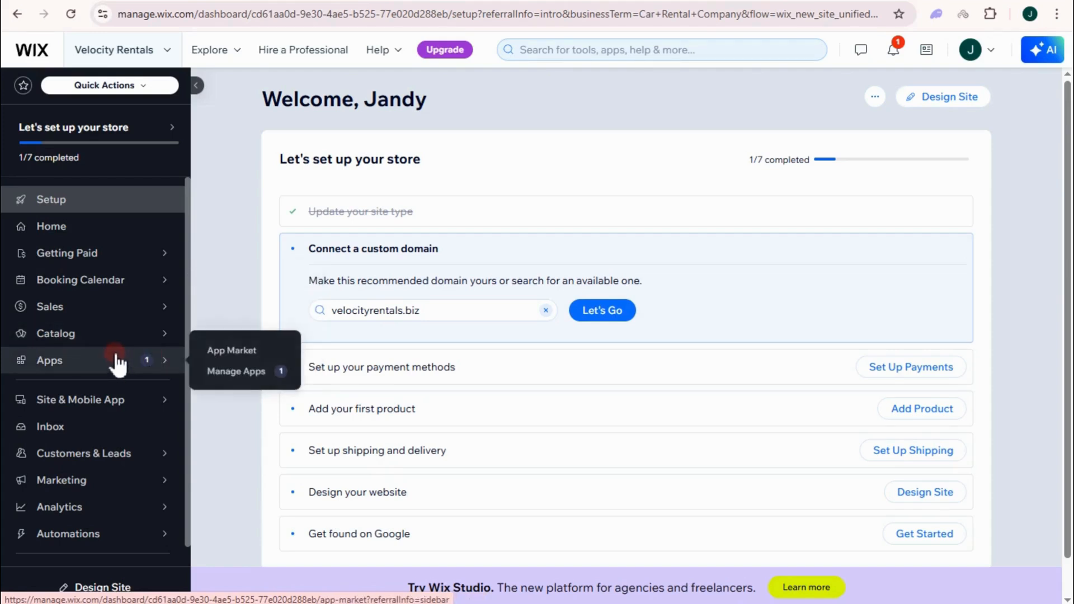
mouse_move(115, 413)
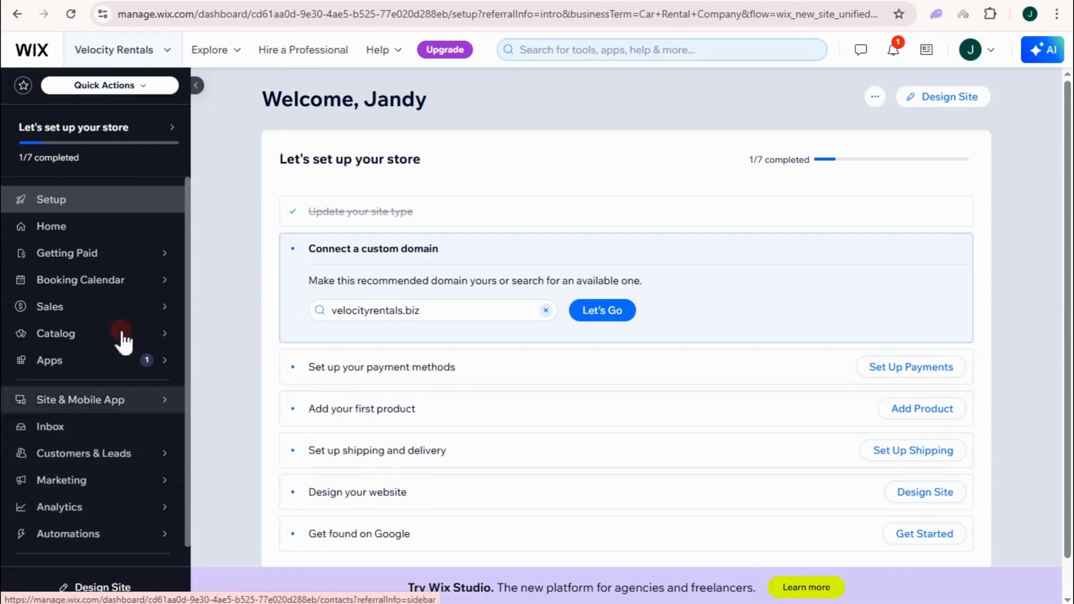
mouse_move(140, 537)
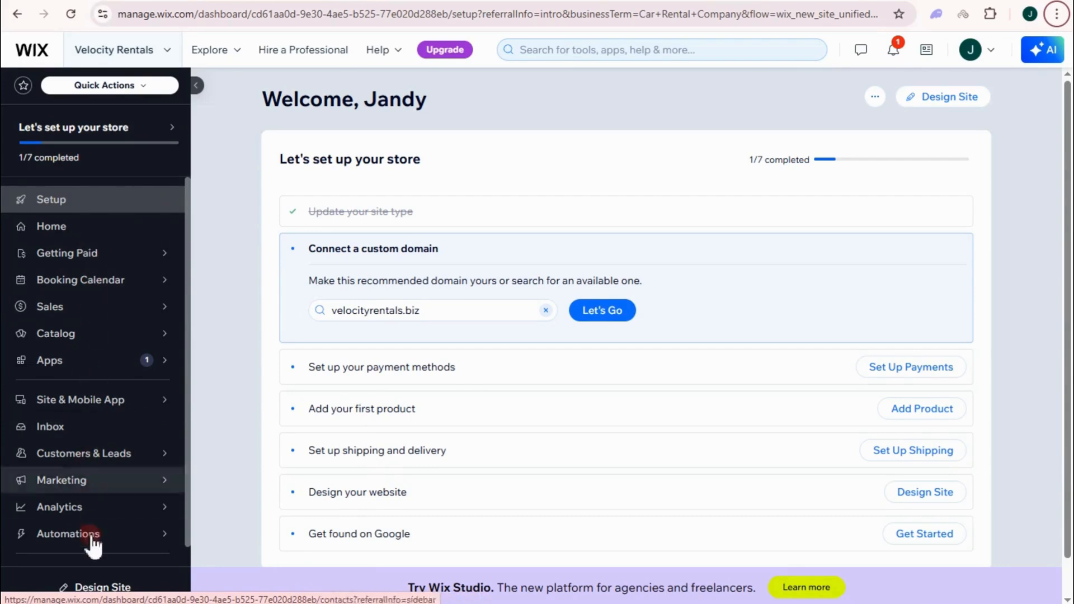
click(166, 53)
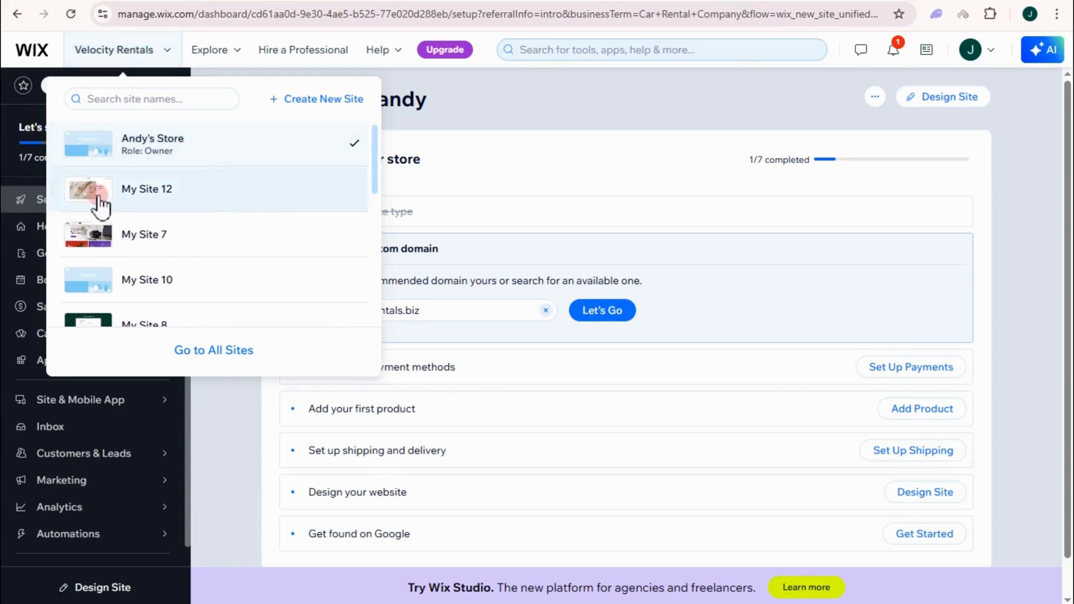
scroll(168, 269, down, 3)
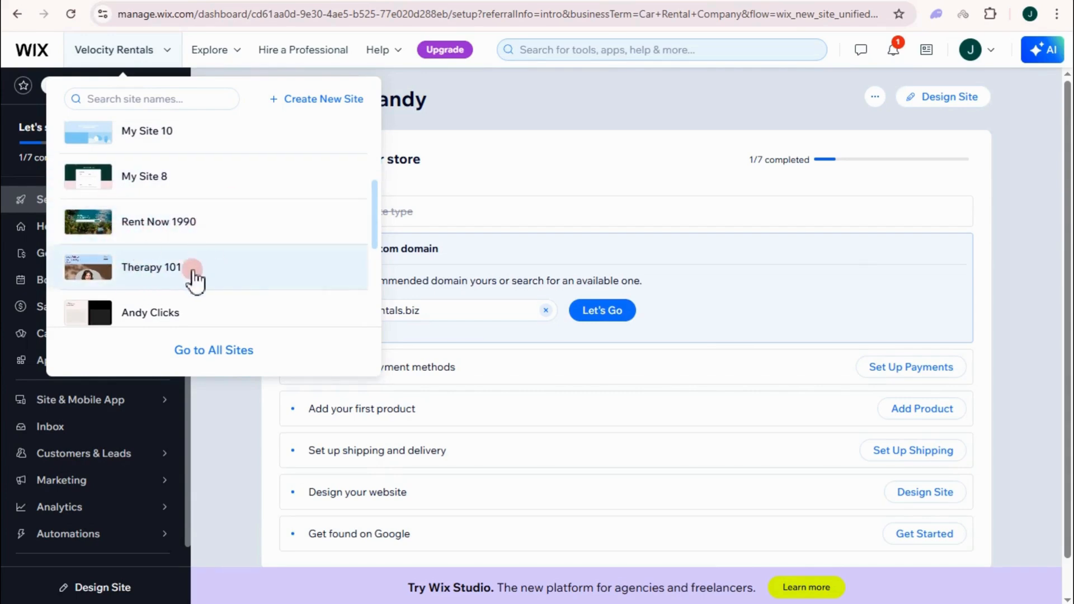
click(452, 117)
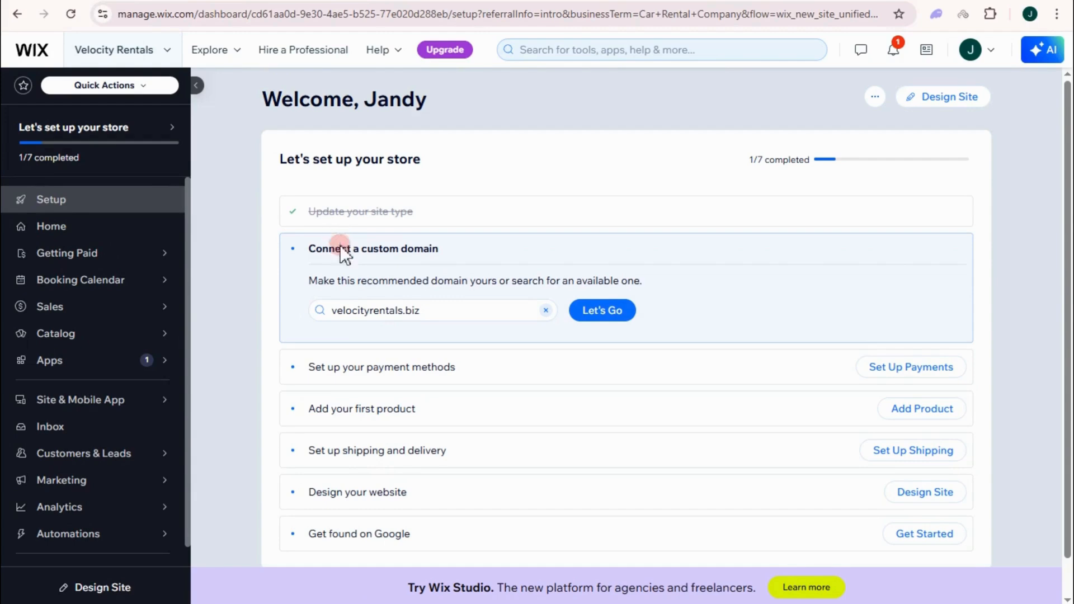
Step: Start designing the site and choose to customize a template
click(943, 107)
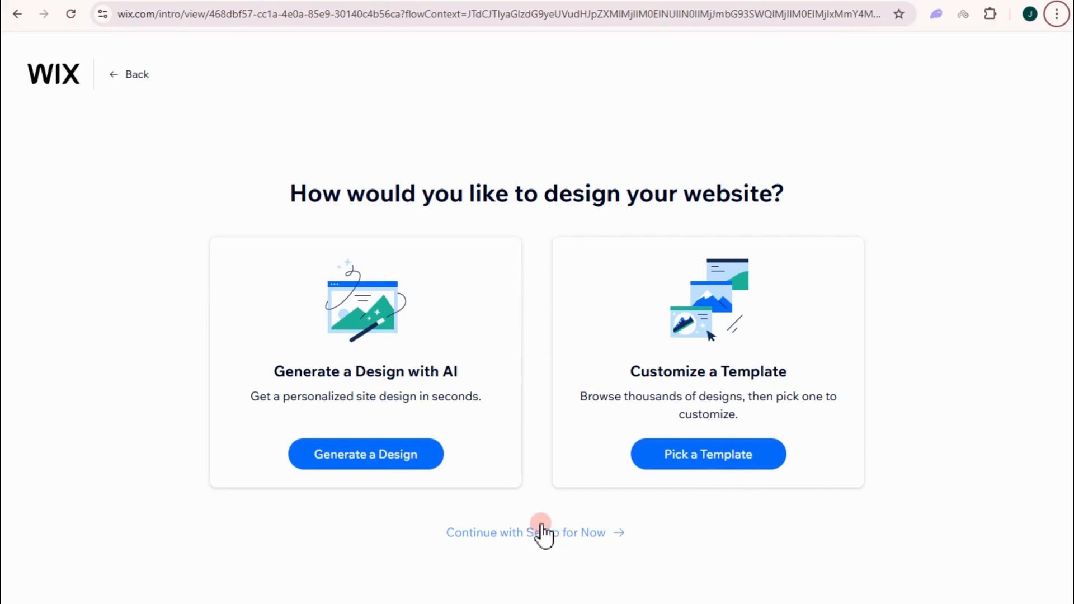
click(709, 471)
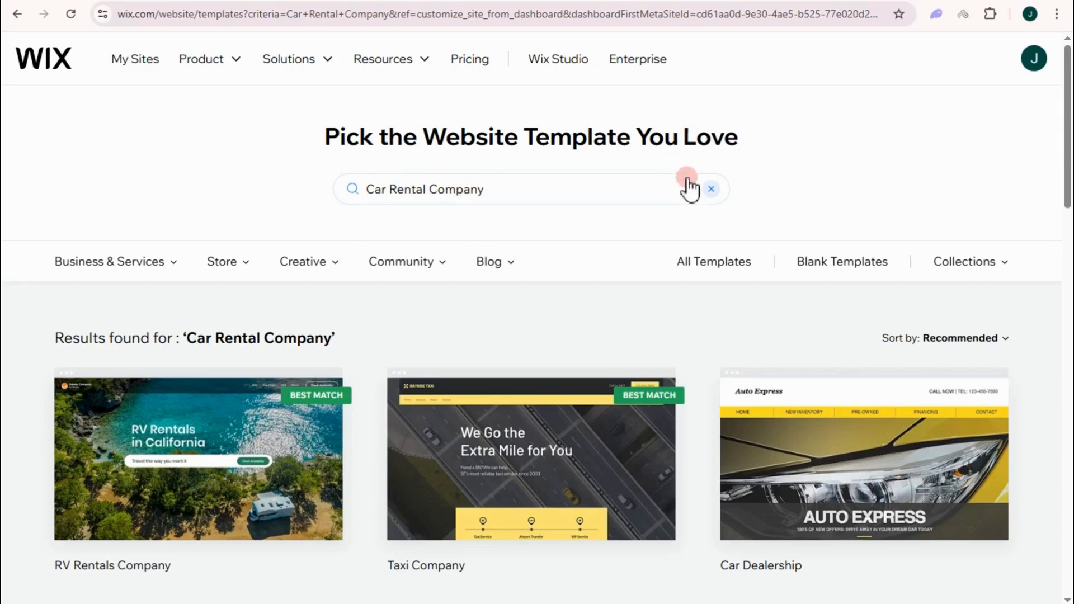
Step: Browse the website templates found for Car Rental Company and compare the available designs
mouse_move(170, 413)
scroll(168, 404, down, 3)
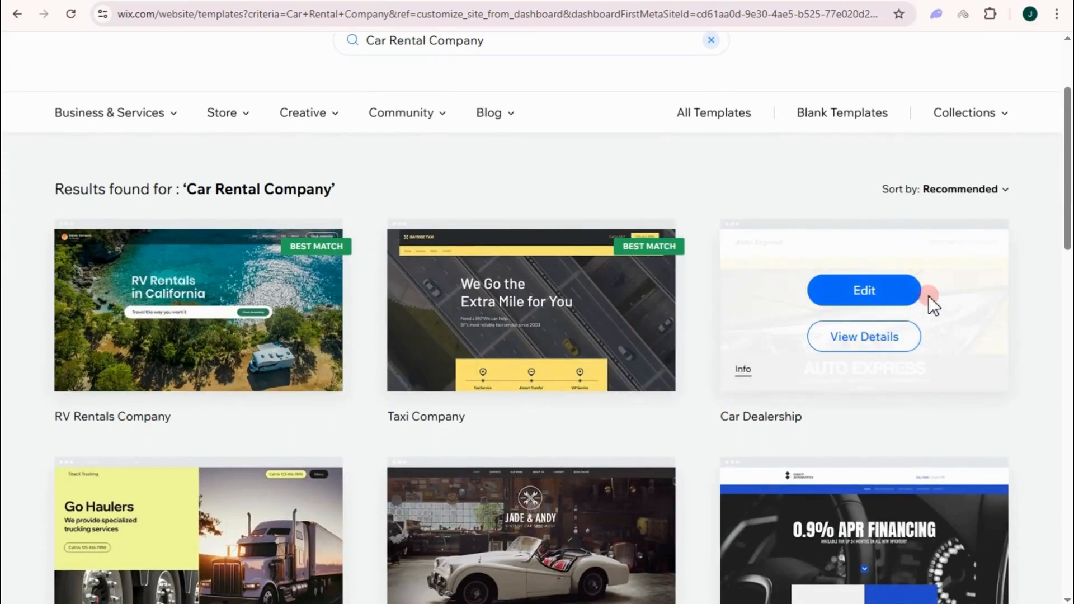
mouse_move(575, 229)
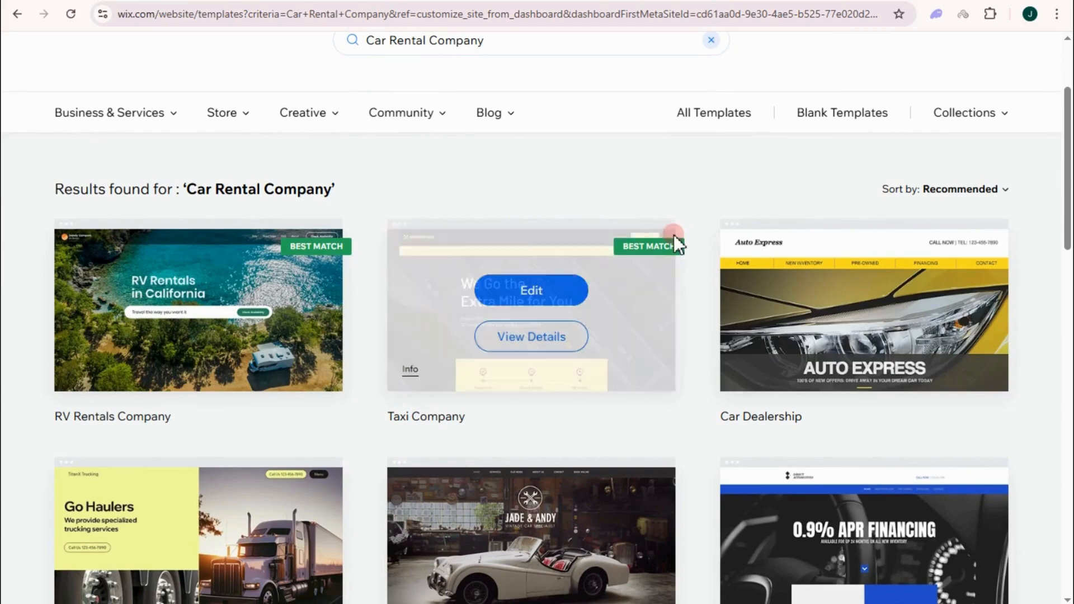
mouse_move(243, 239)
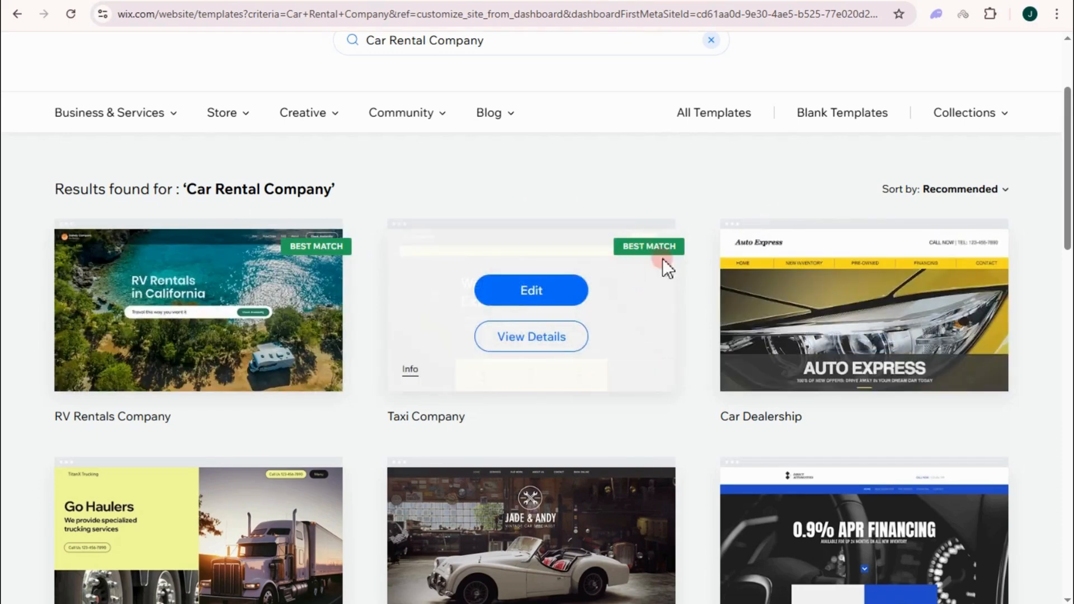
scroll(504, 419, down, 5)
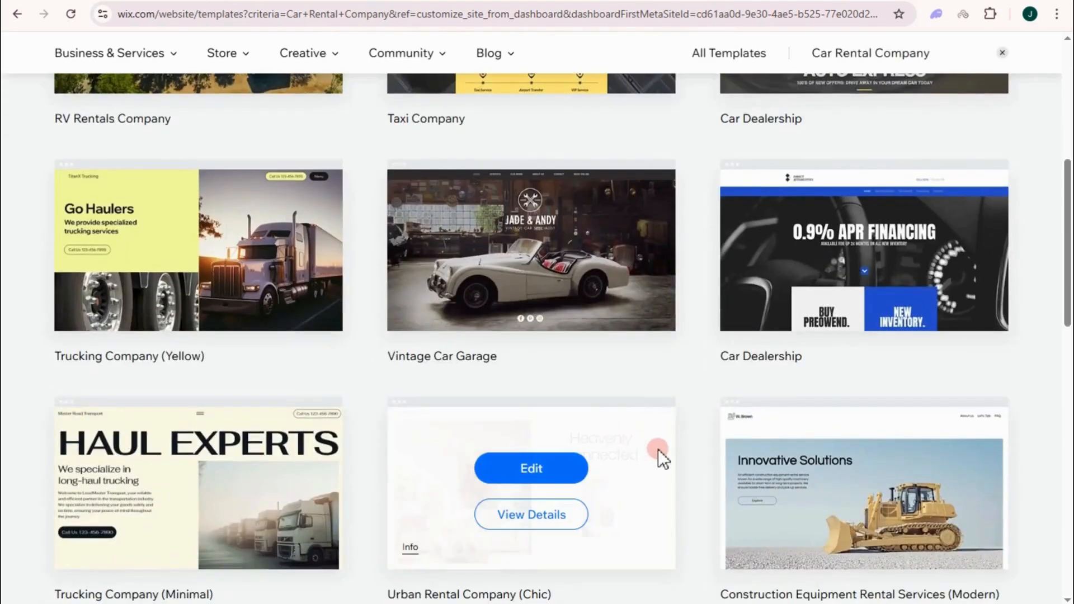
scroll(658, 448, down, 3)
scroll(755, 515, up, 9)
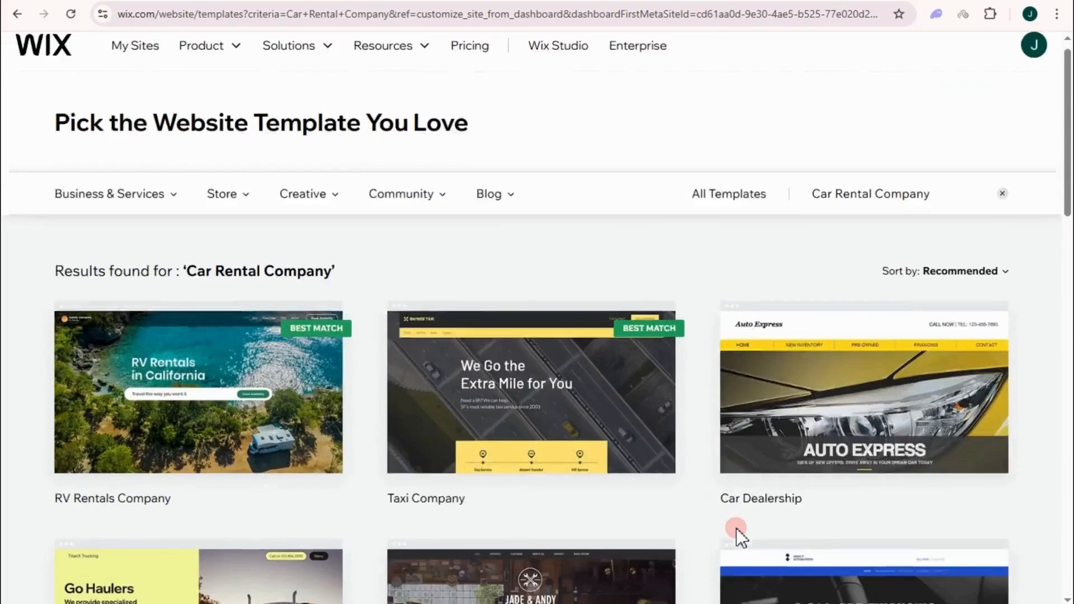
scroll(736, 528, up, 1)
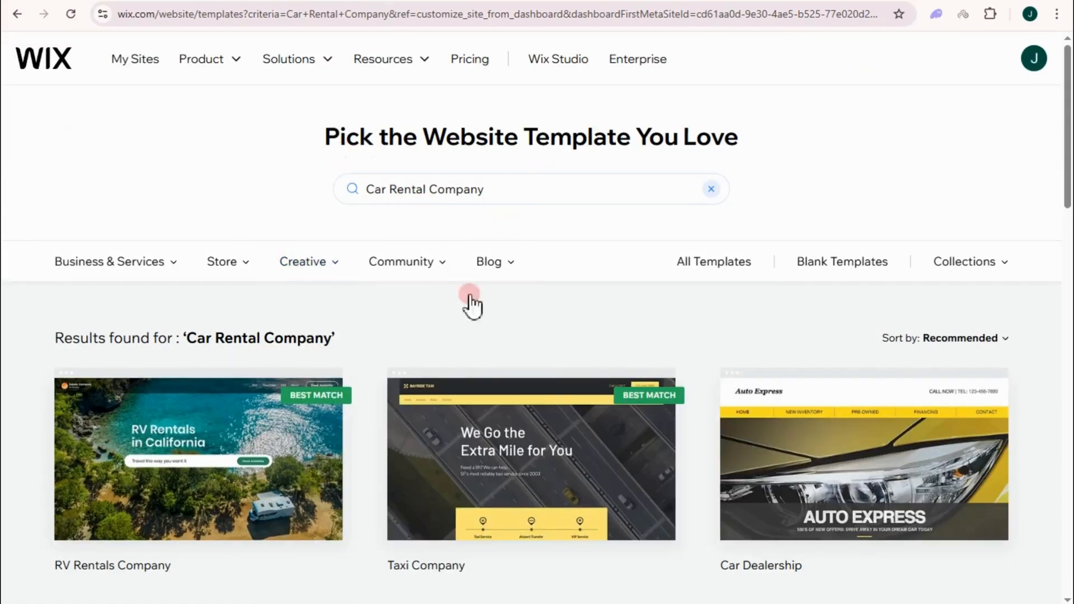
scroll(471, 305, down, 2)
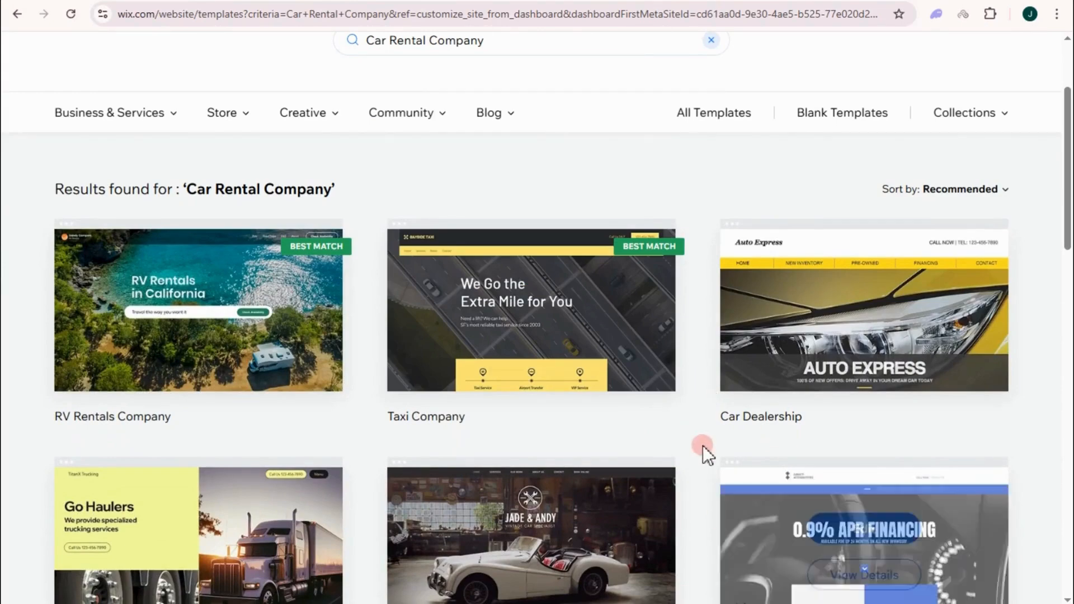
scroll(703, 448, down, 6)
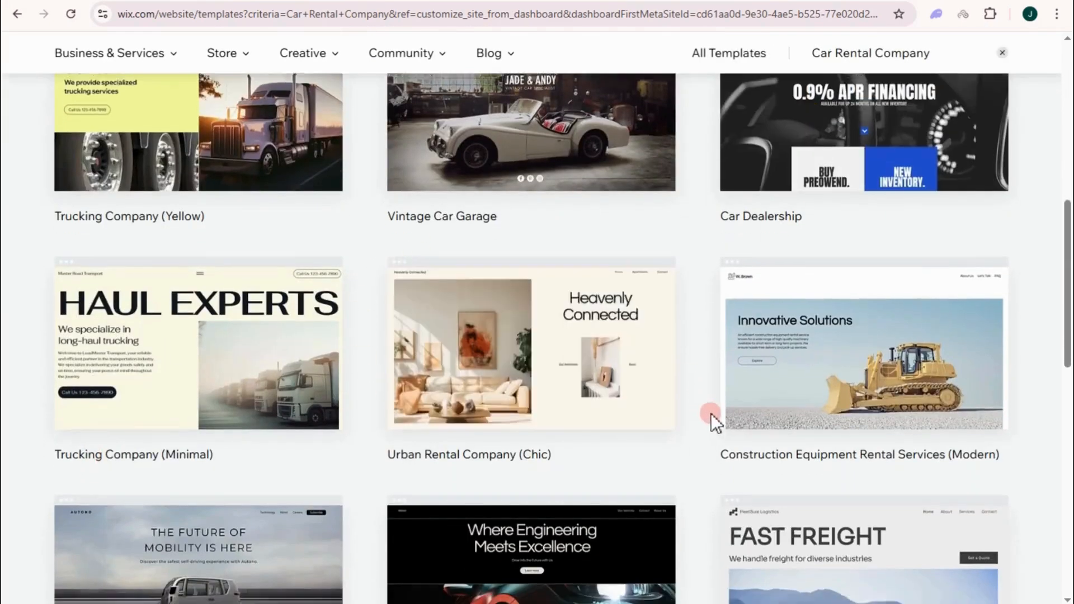
scroll(727, 425, down, 2)
scroll(471, 441, up, 9)
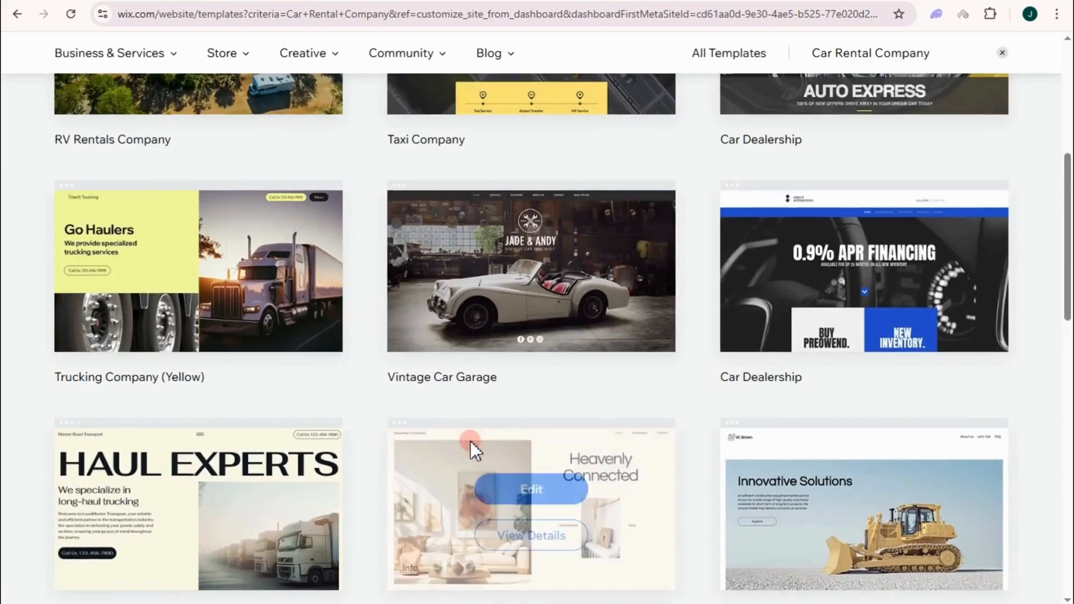
scroll(330, 419, down, 2)
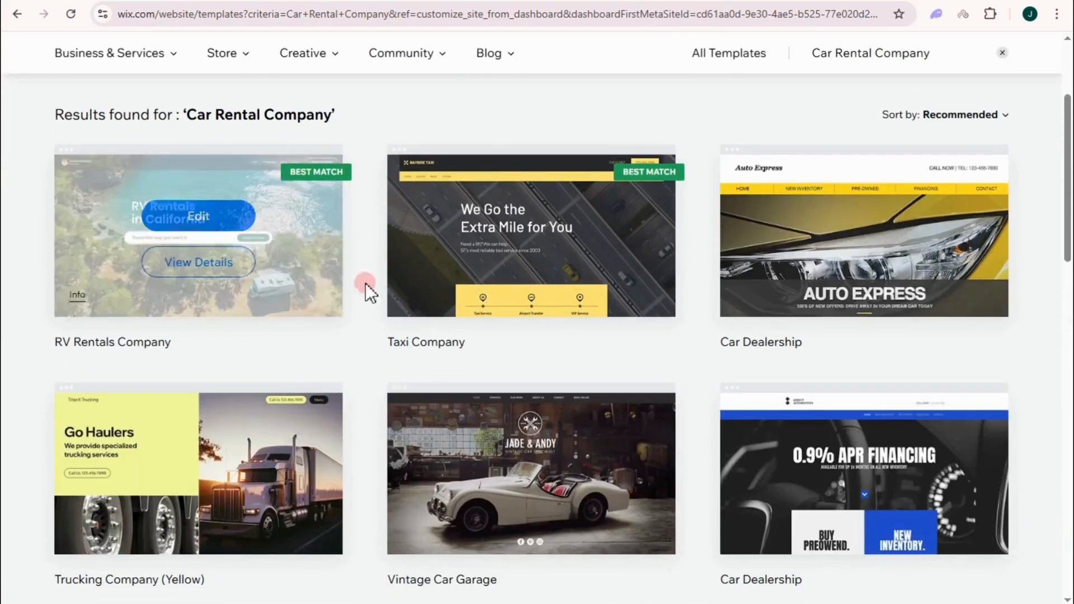
Step: Open the details of the RV Rentals Company template and examine its preview, description and main apps
mouse_move(247, 212)
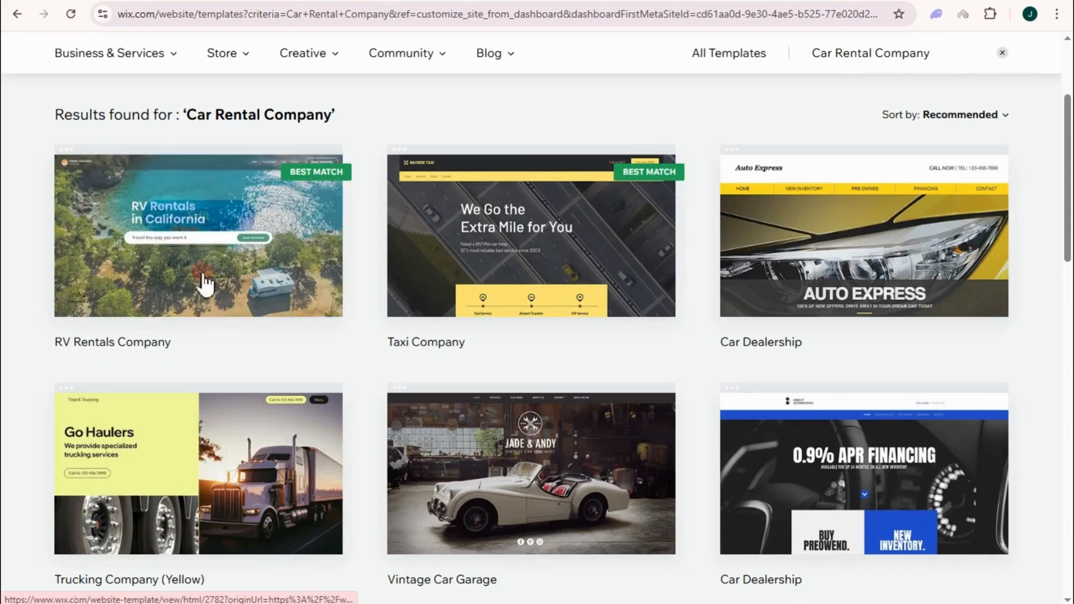
click(198, 268)
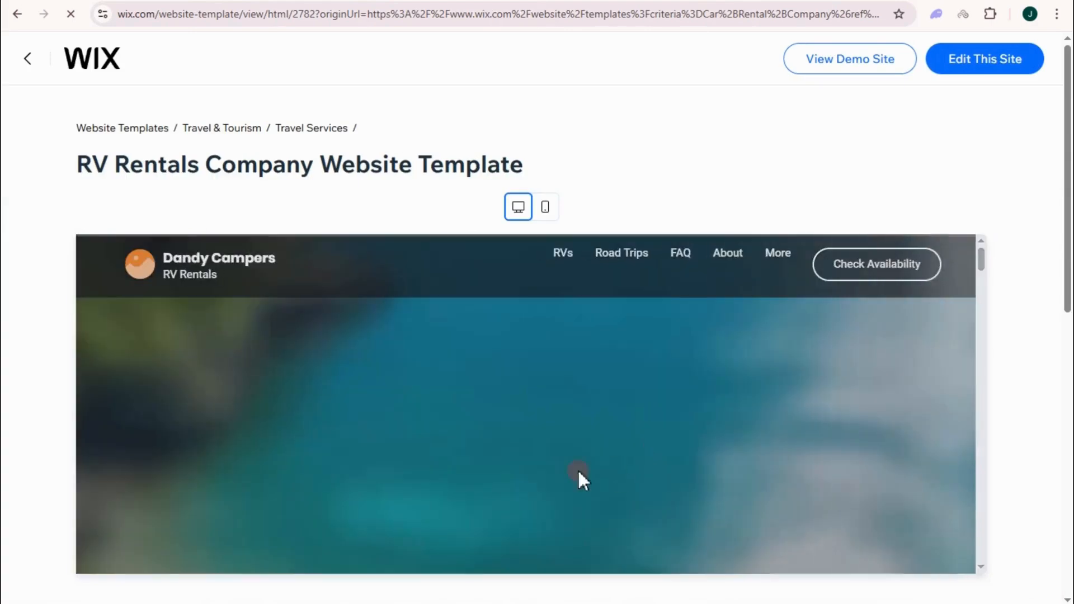
scroll(536, 454, down, 4)
scroll(535, 454, down, 2)
scroll(536, 454, up, 5)
scroll(536, 454, down, 3)
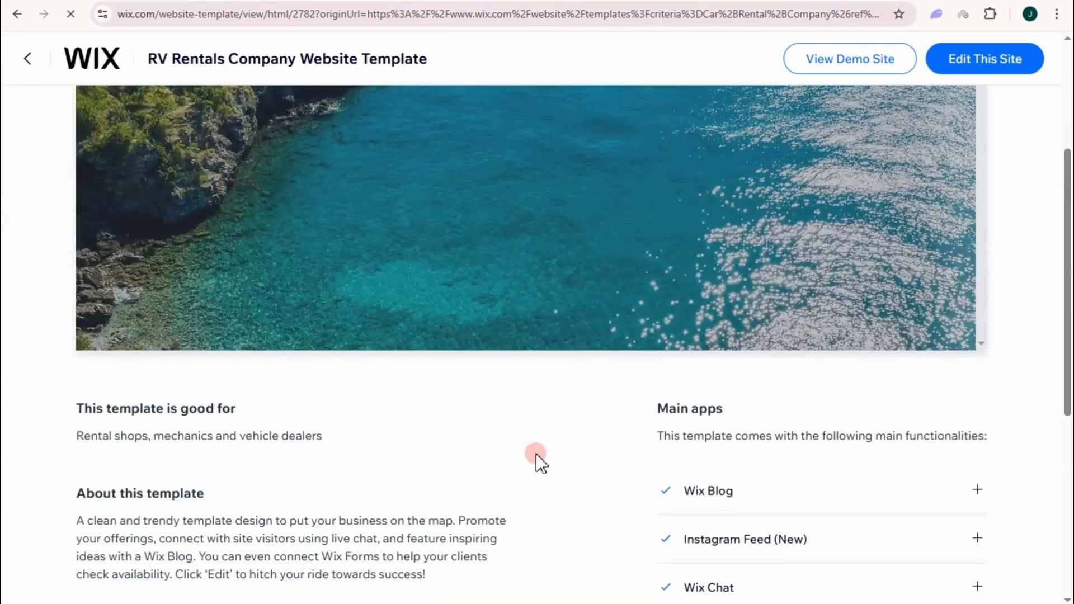
scroll(640, 377, up, 3)
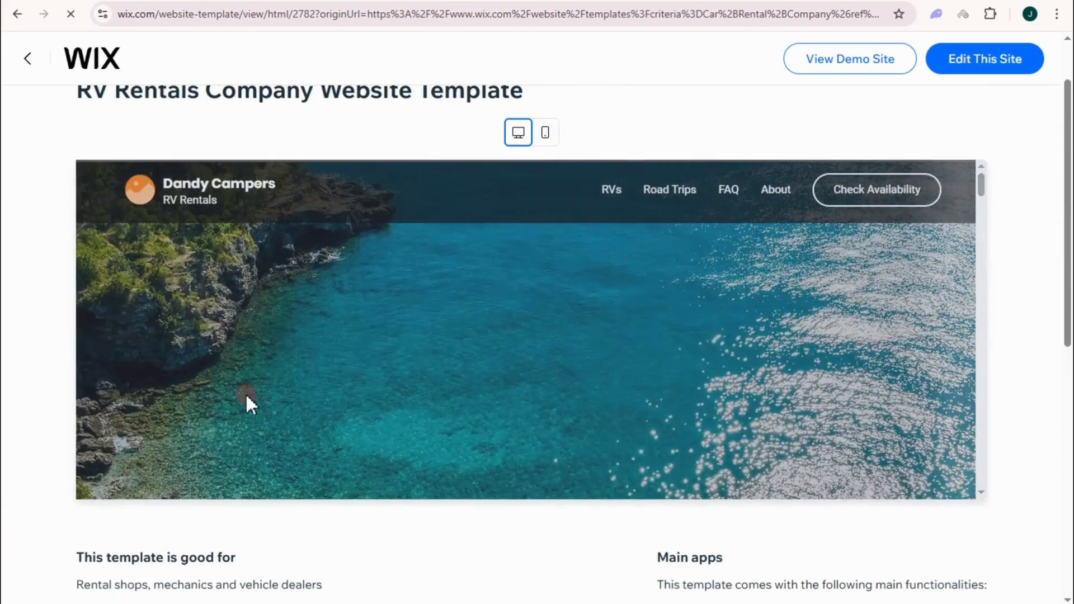
scroll(744, 320, down, 1)
drag(980, 112, 990, 133)
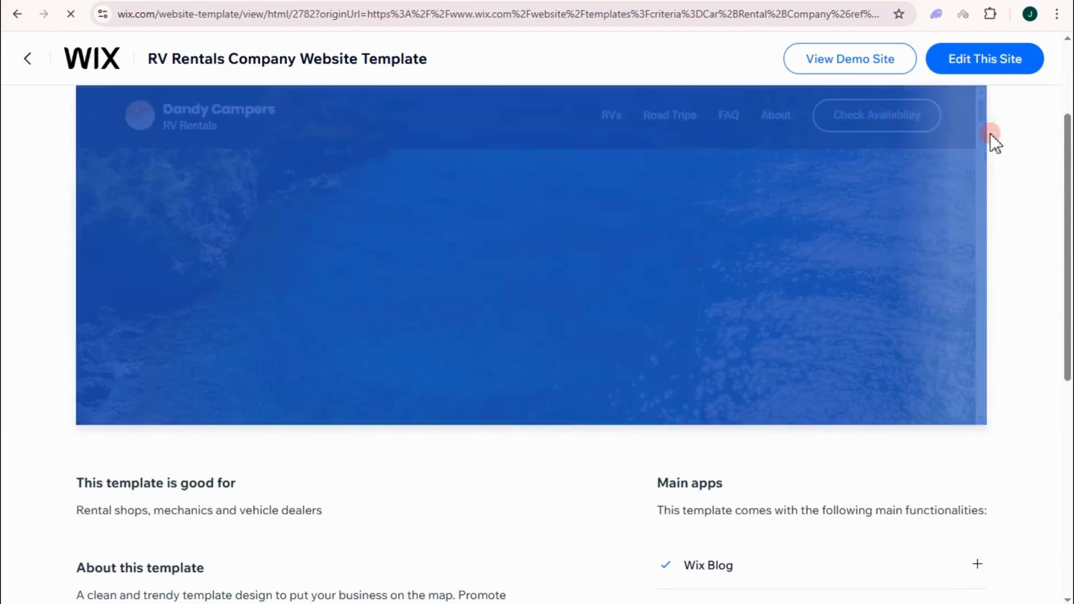
click(985, 139)
scroll(978, 158, down, 1)
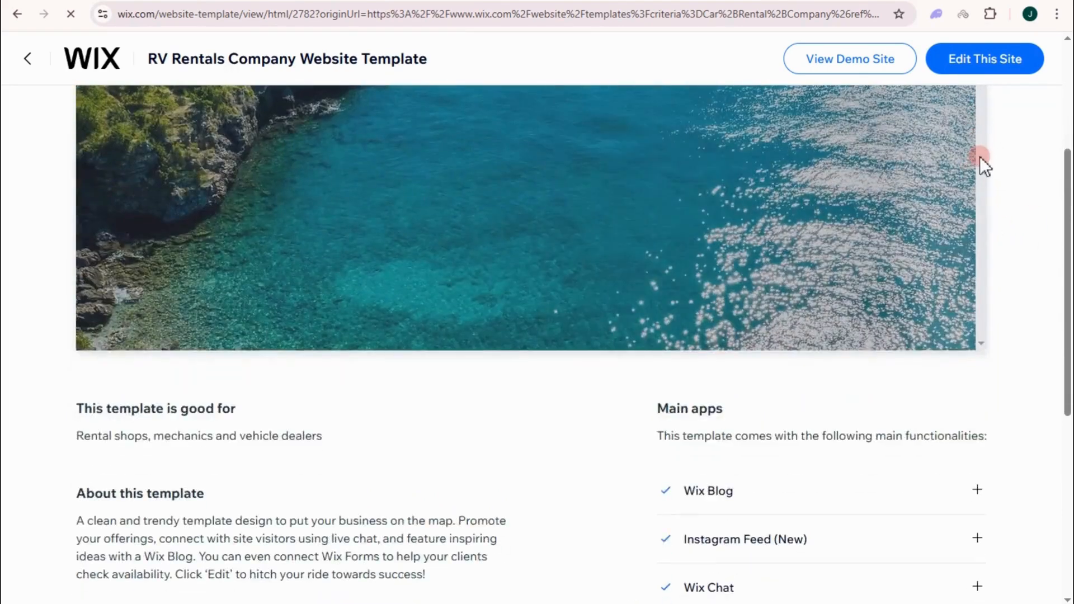
scroll(978, 185, up, 2)
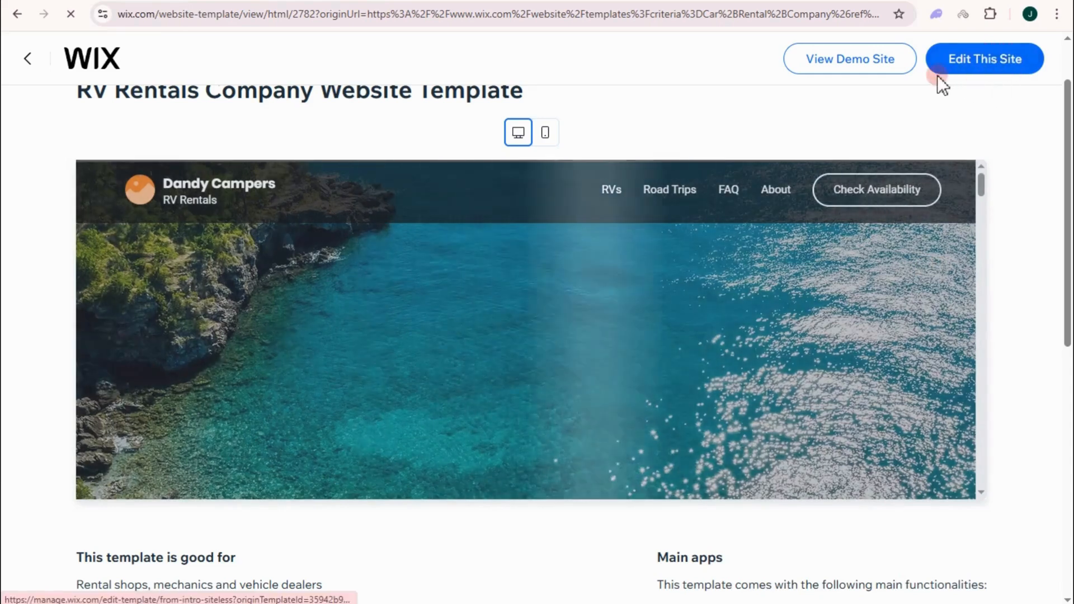
Step: Open the RV Rentals Company template in the site editor, dismissing the AI content dialog, and look over its Home page
click(951, 63)
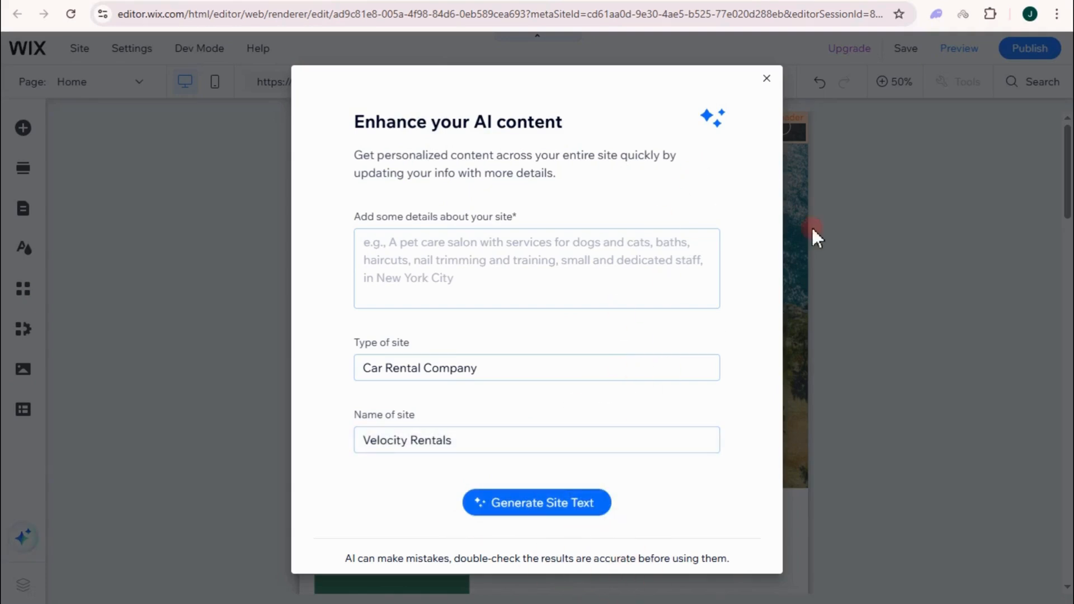
click(765, 79)
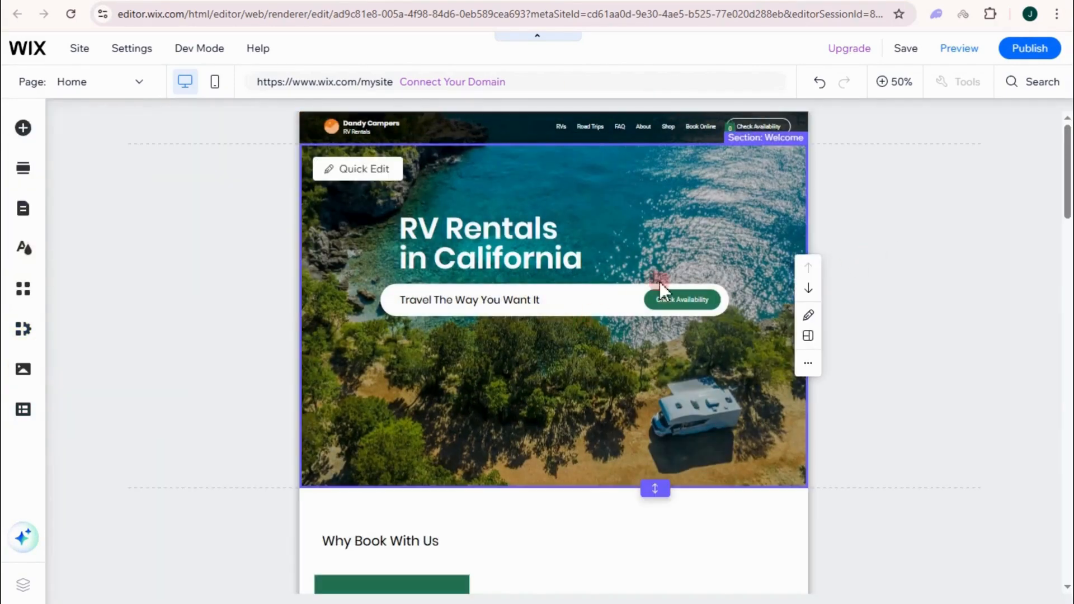
scroll(660, 324, down, 5)
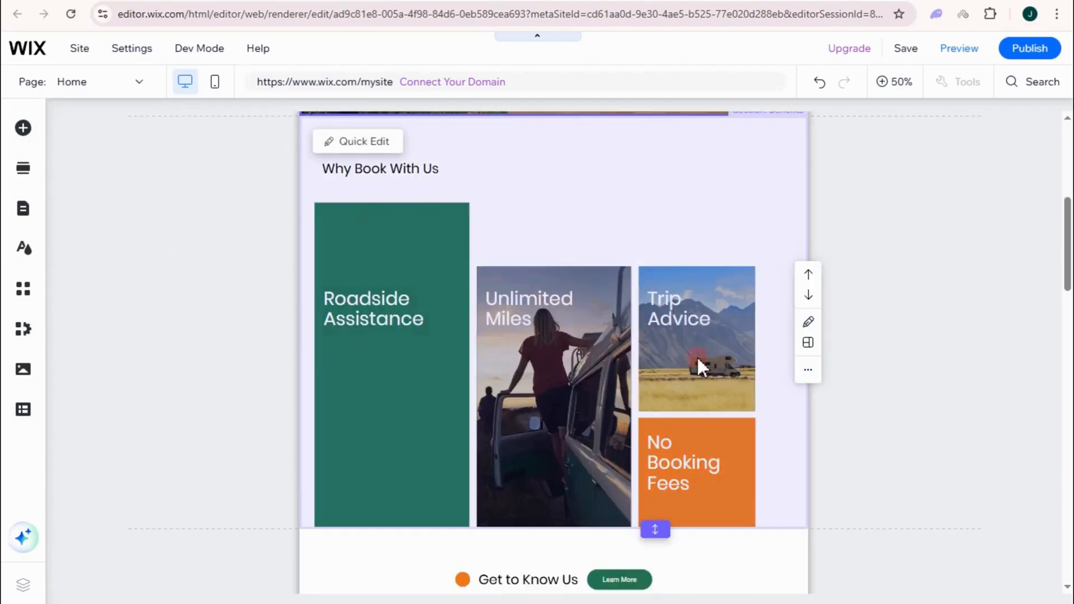
scroll(698, 364, down, 3)
scroll(309, 328, down, 5)
scroll(636, 442, up, 5)
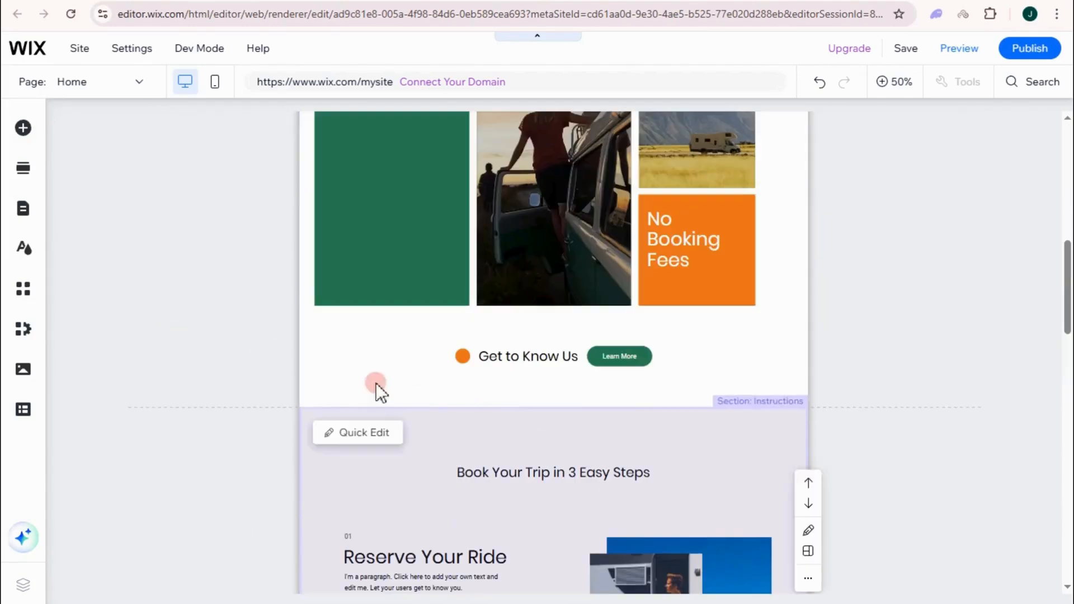
scroll(880, 317, up, 6)
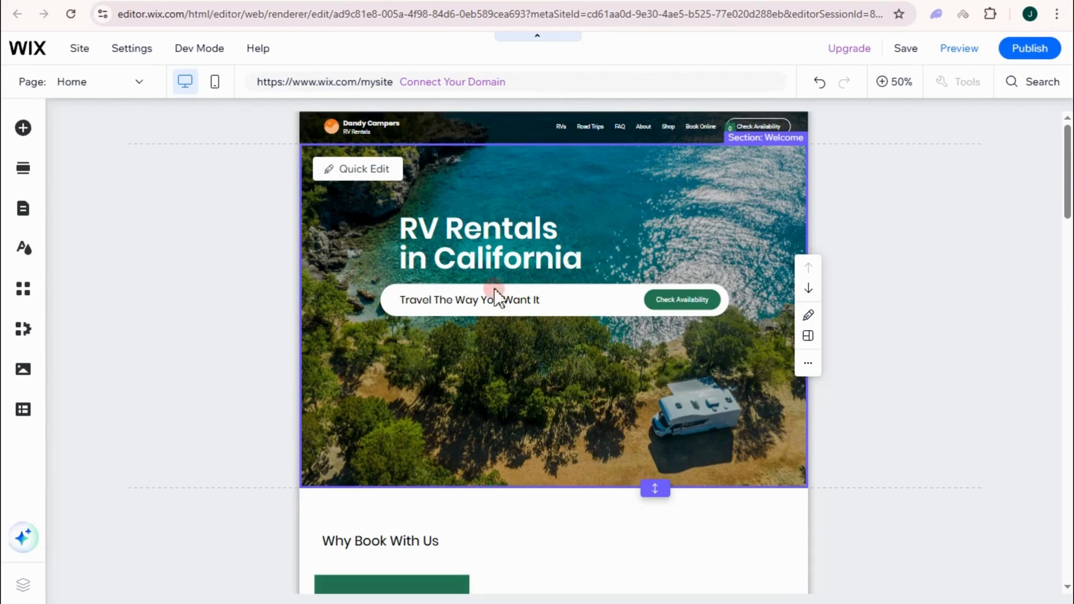
click(611, 3)
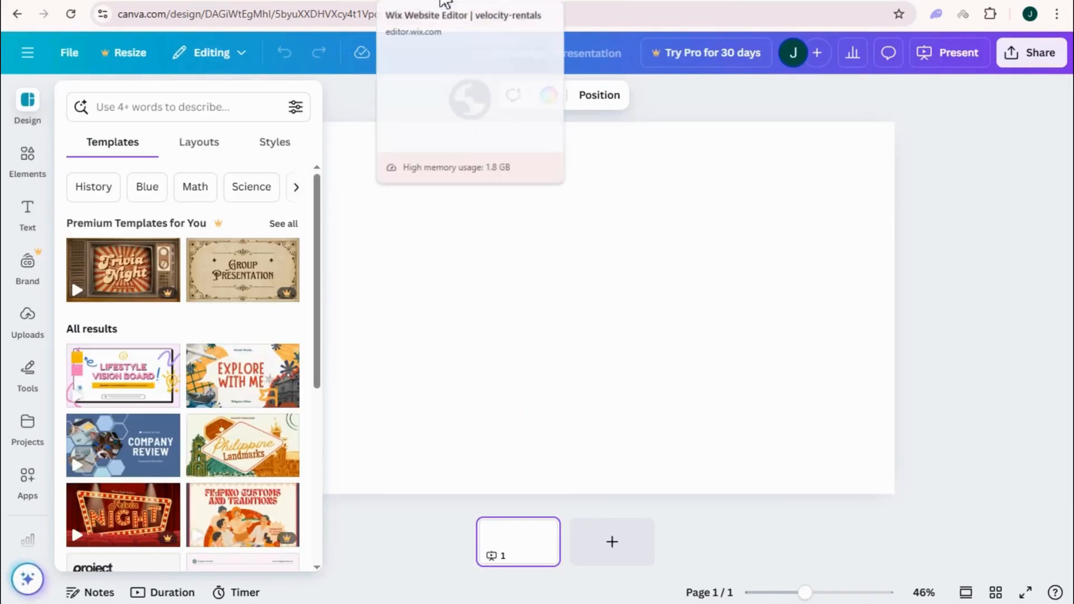
click(443, 3)
click(191, 235)
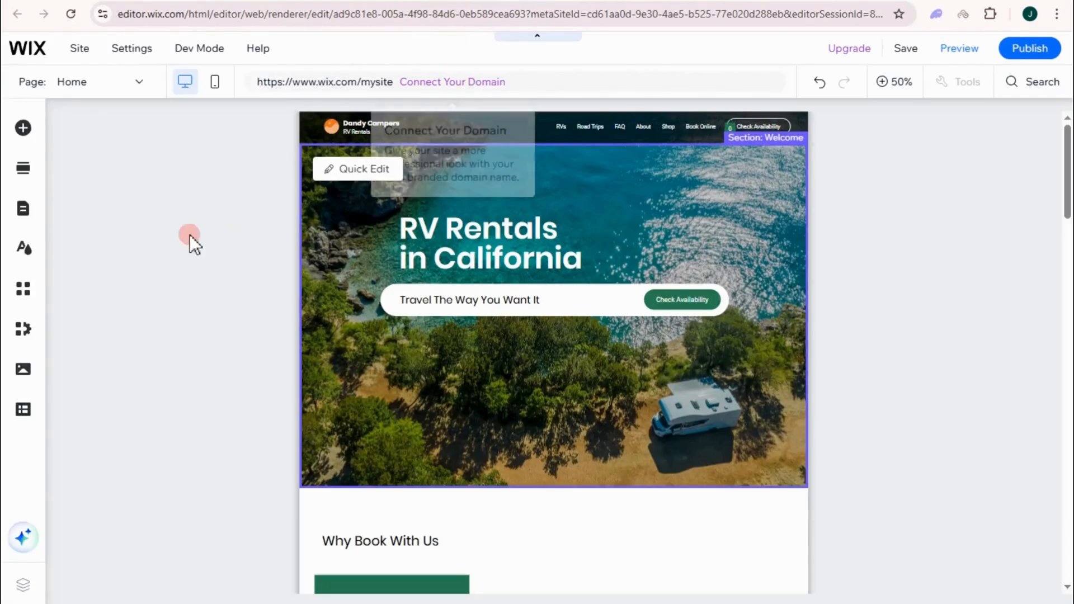
Step: Switch to the blank presentation in Canva and search its design templates for "car rental"
click(268, 2)
click(167, 100)
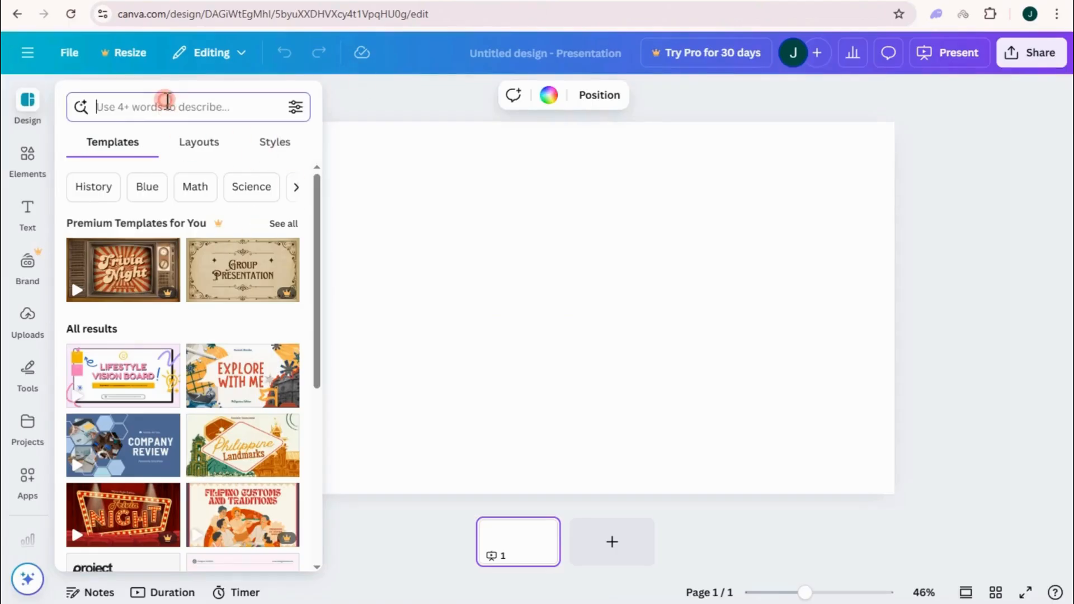
text(car)
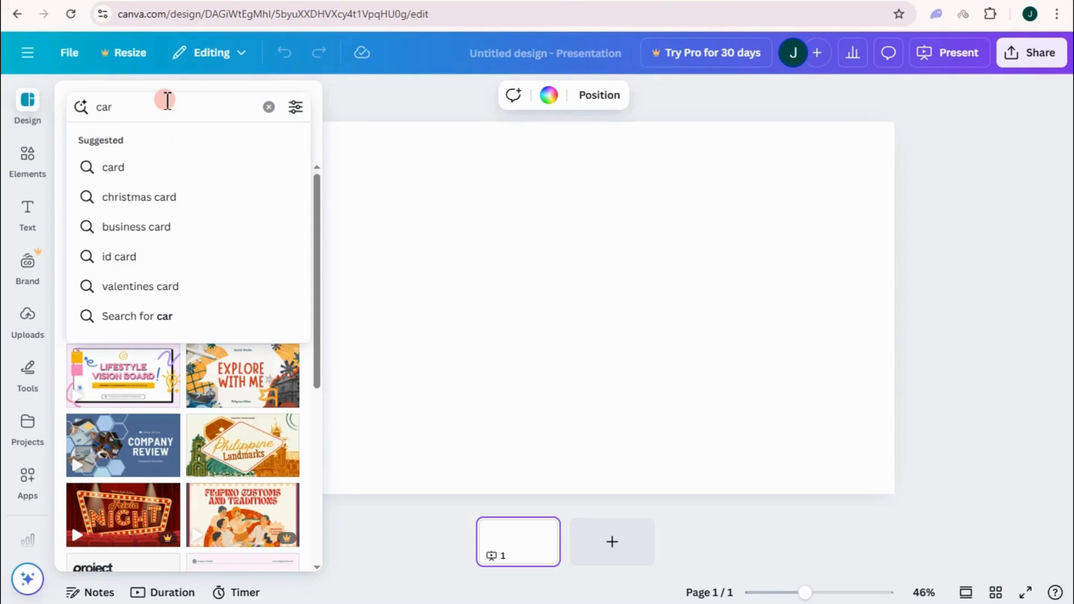
text(tal)
key(Return)
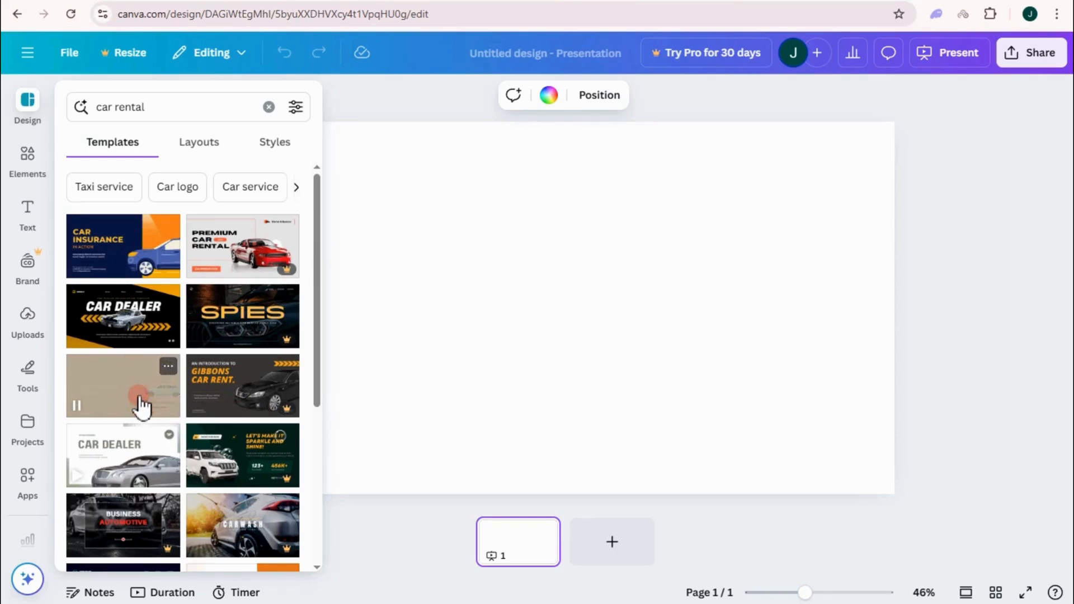
Step: Open the Grey and White Minimalist Car Dealer template and apply its pages to the blank presentation
click(136, 435)
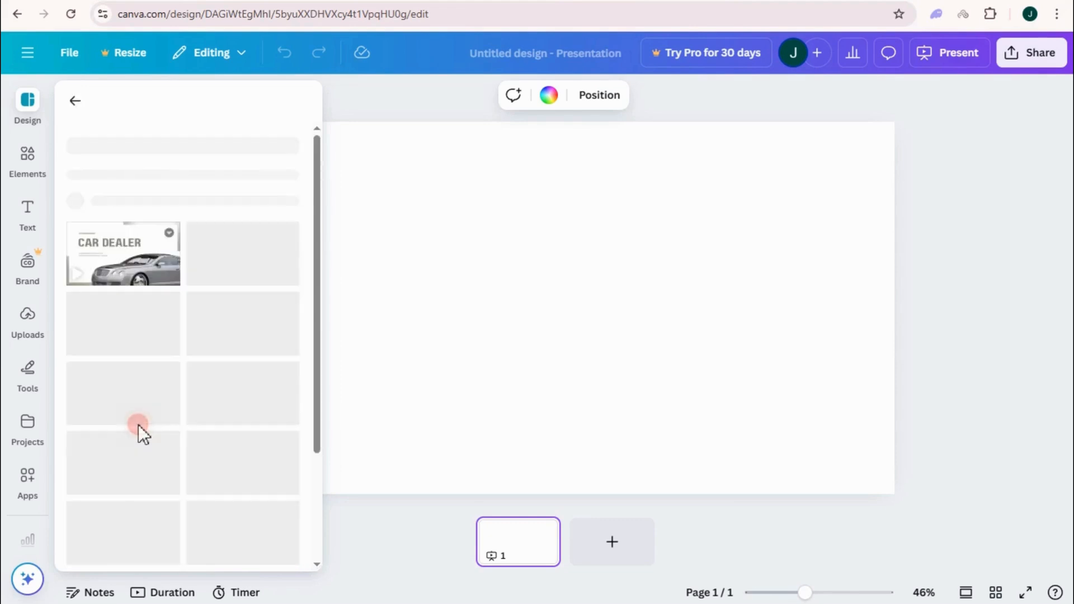
click(127, 250)
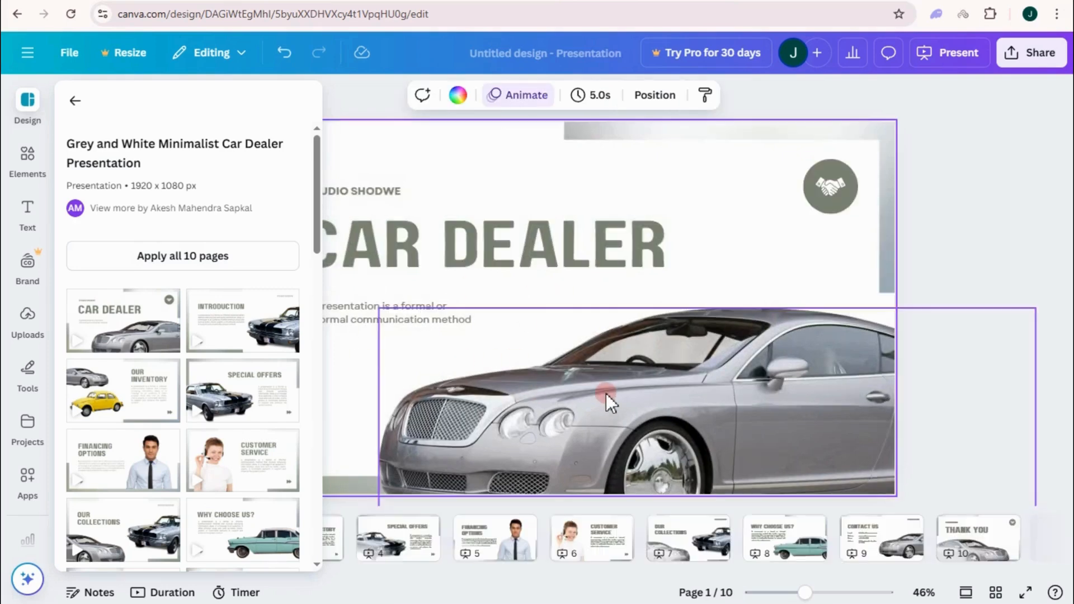
drag(606, 394, 511, 367)
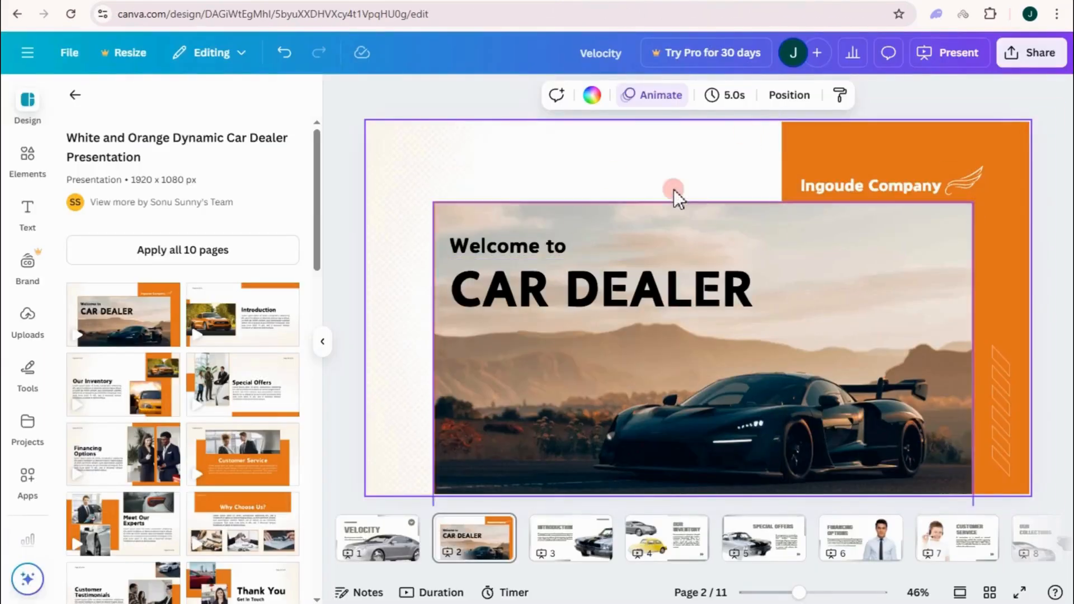
Step: Replace the CAR DEALER title on page 2 with VELOCITY RENTALS and widen its text box to fit one line
click(588, 296)
click(591, 296)
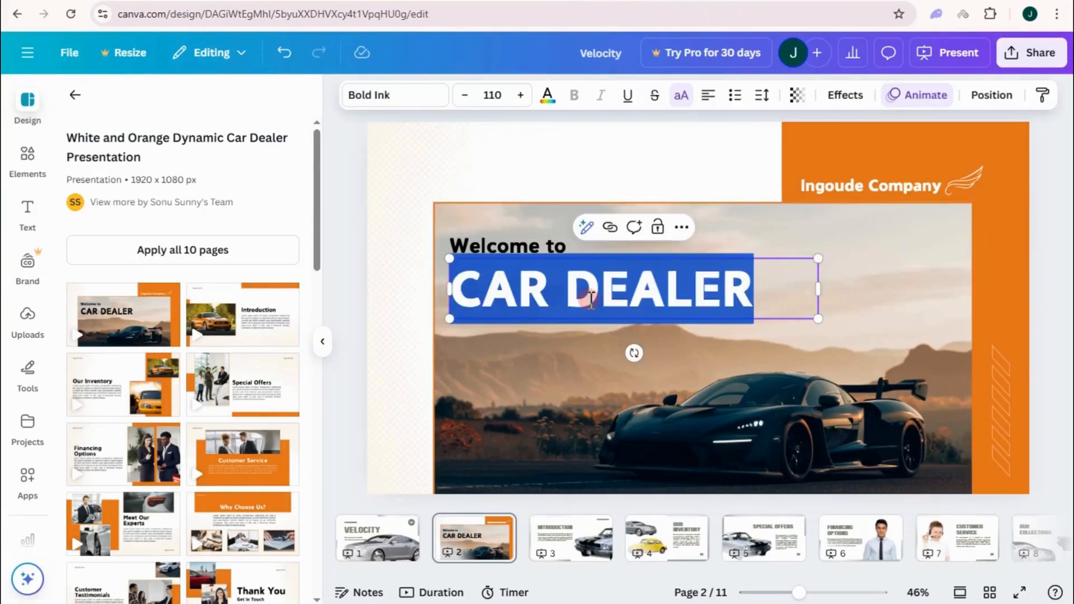
text(VELOC)
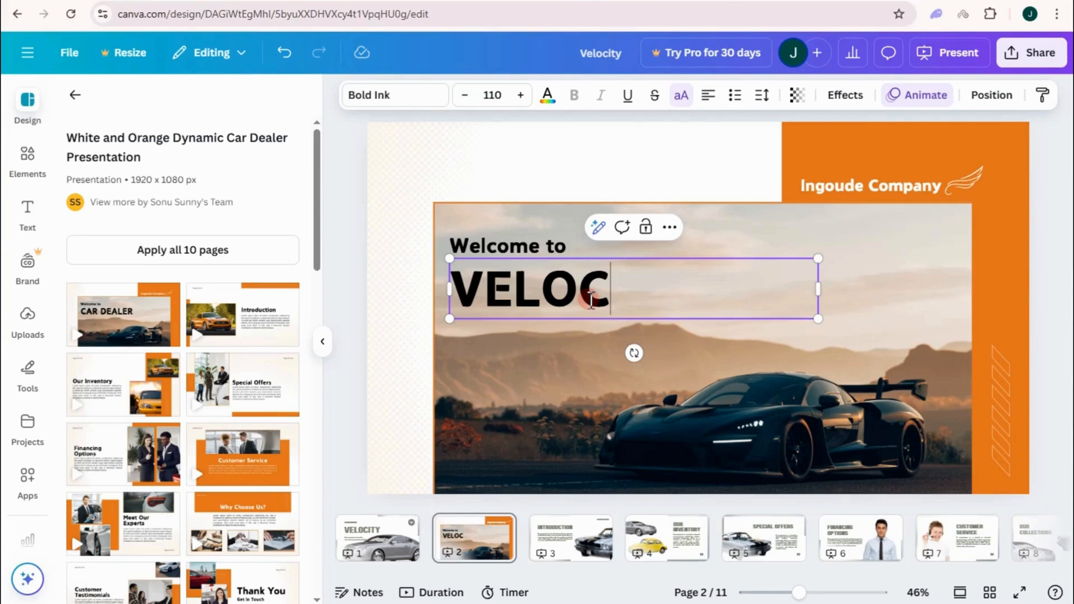
text(ITY RENTALS)
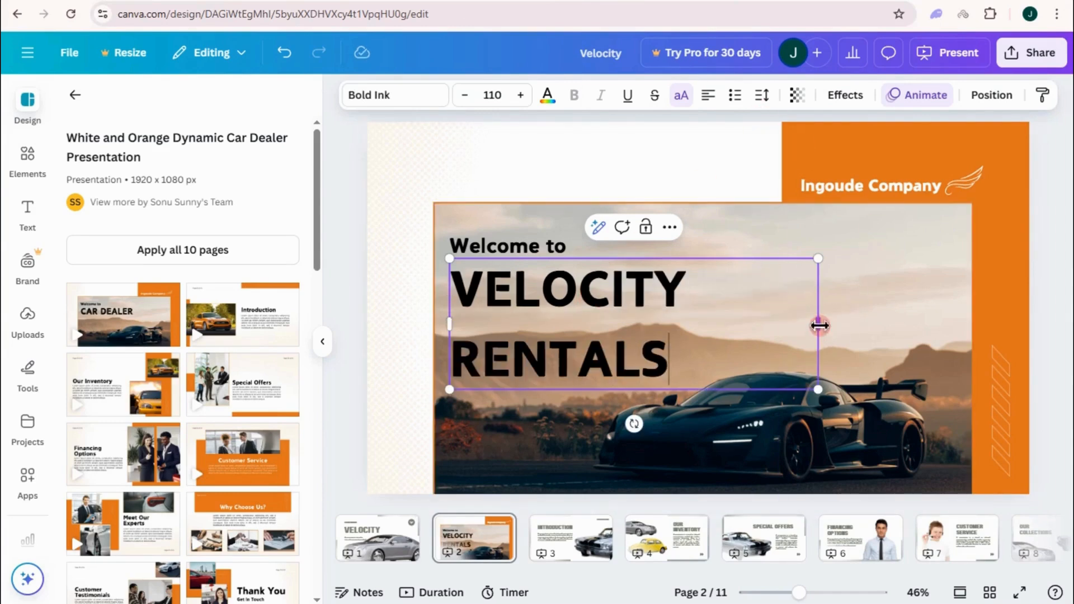
drag(817, 324, 970, 312)
click(756, 414)
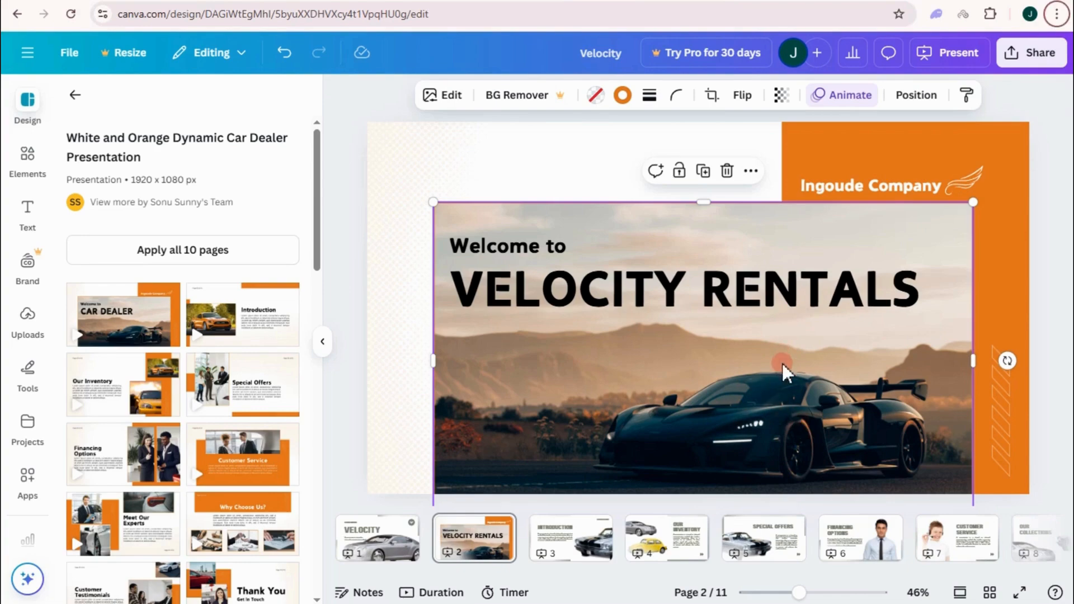
Step: Enlarge the "Welcome to" text above the page 2 title
click(535, 231)
click(642, 247)
drag(647, 234, 685, 217)
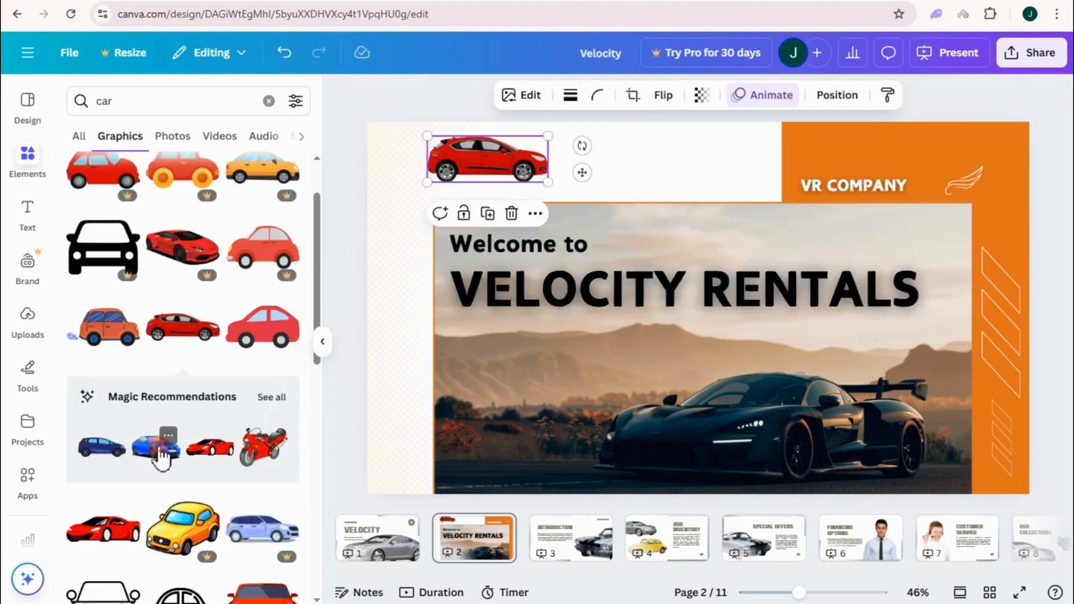
Step: Add the recommended blue car graphic to page 2, shrink it and place it beside the red car above the photo
click(157, 446)
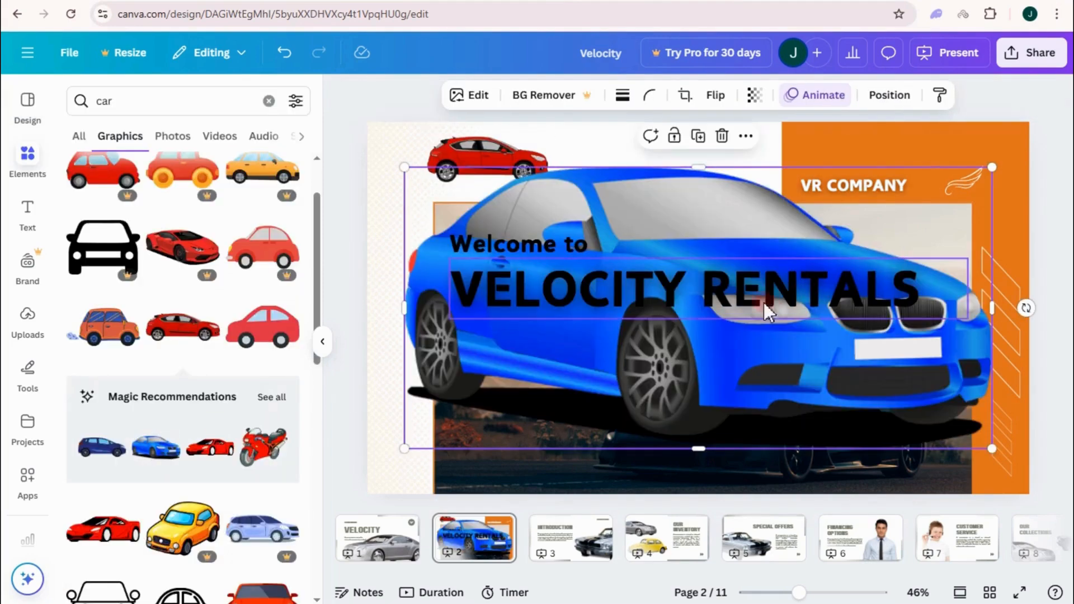
click(997, 165)
click(704, 199)
drag(990, 163, 506, 376)
drag(477, 410, 642, 151)
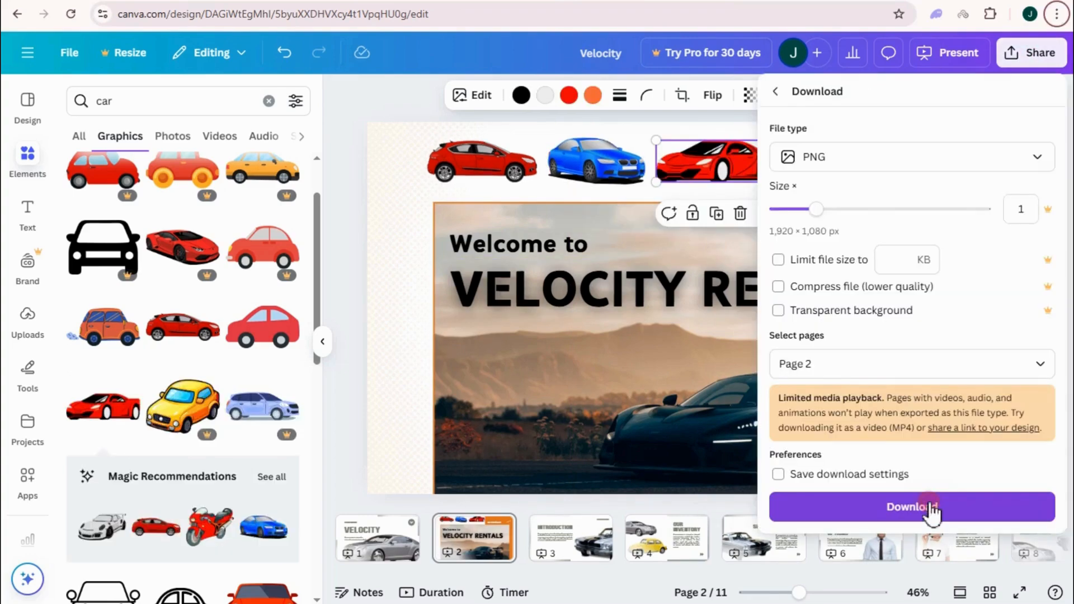
Step: Download page 2 as a PNG, switch to the Wix editor and open the image upload for adding an image
click(918, 509)
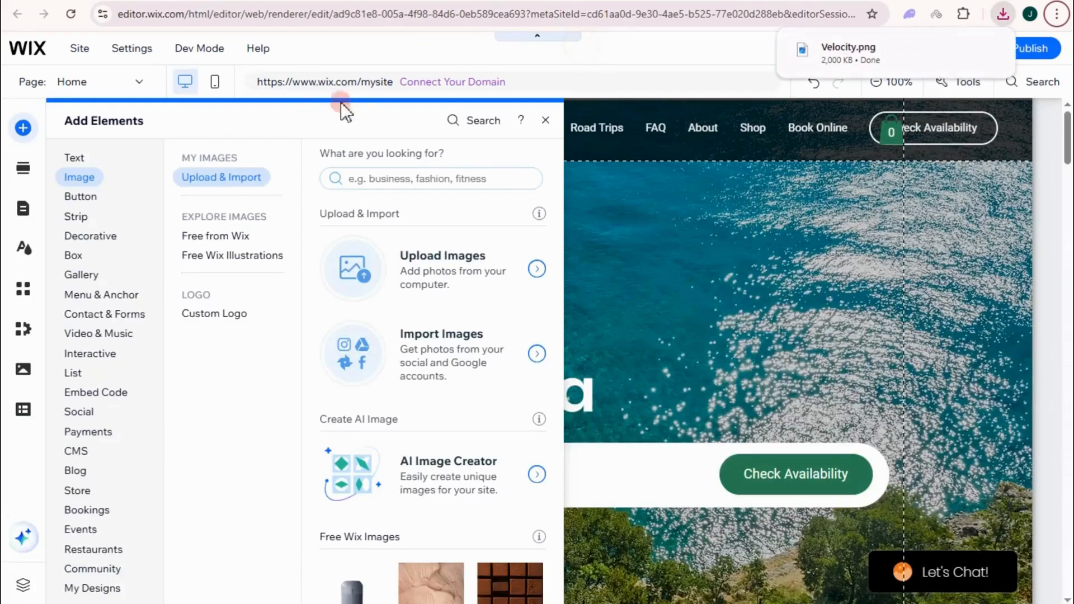
click(78, 180)
click(416, 262)
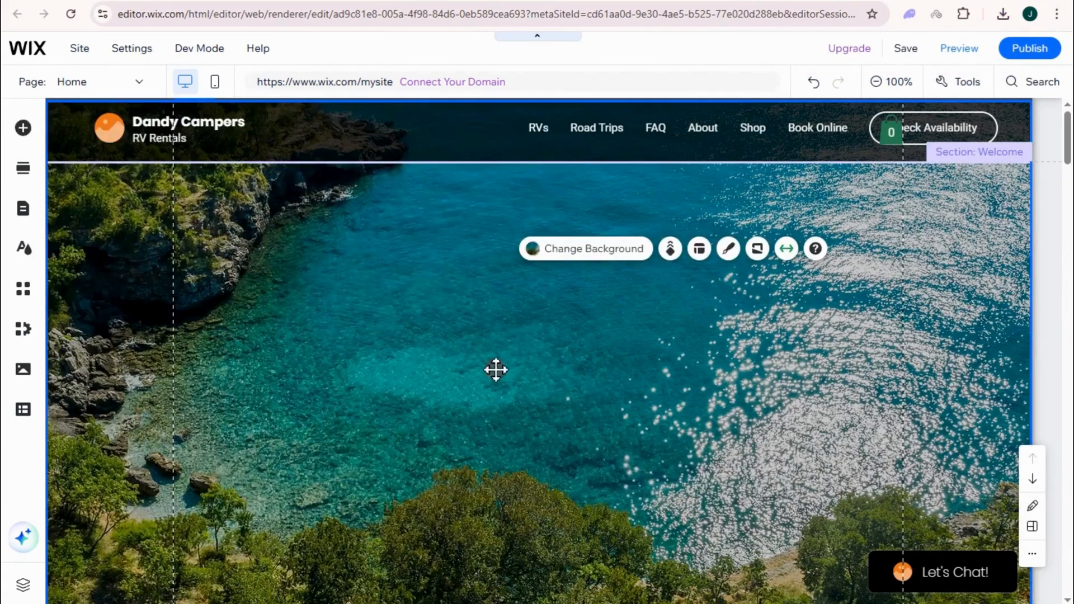
Step: Replace the Welcome section's strip background with the uploaded Velocity.png image
click(316, 342)
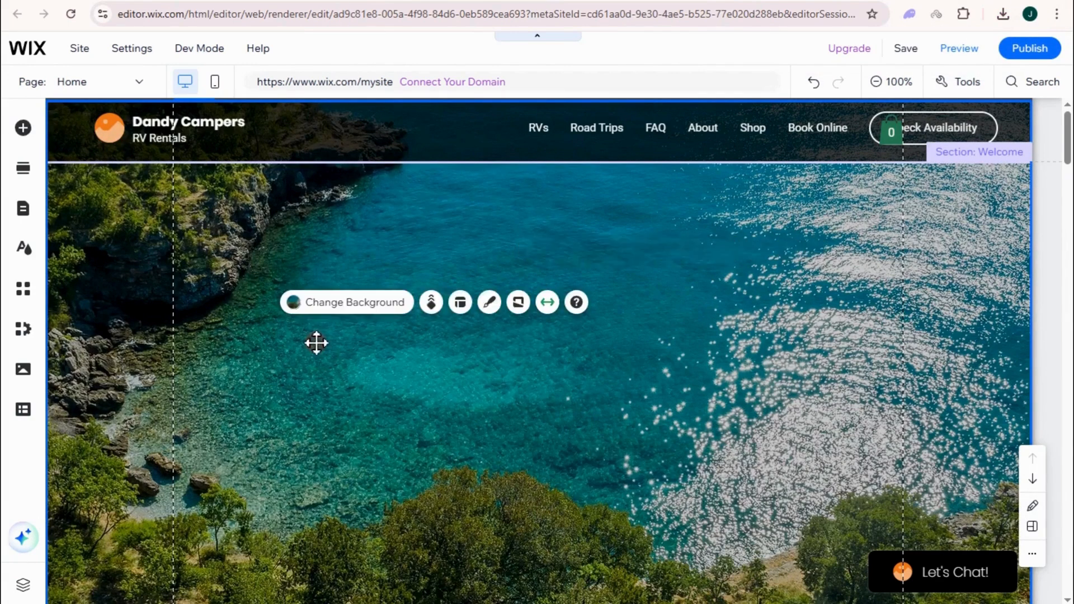
click(342, 307)
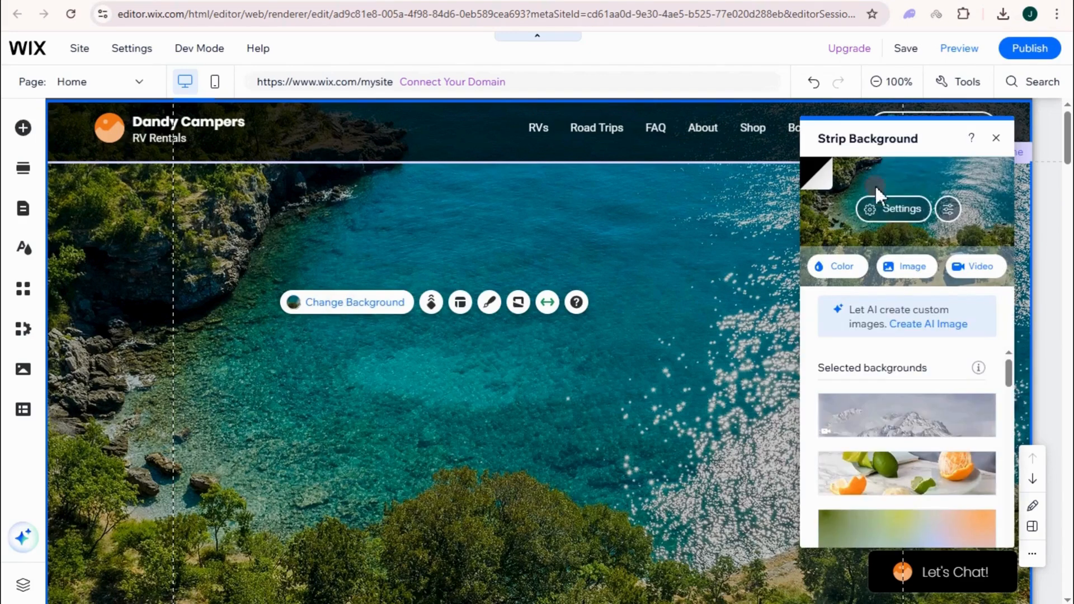
click(898, 262)
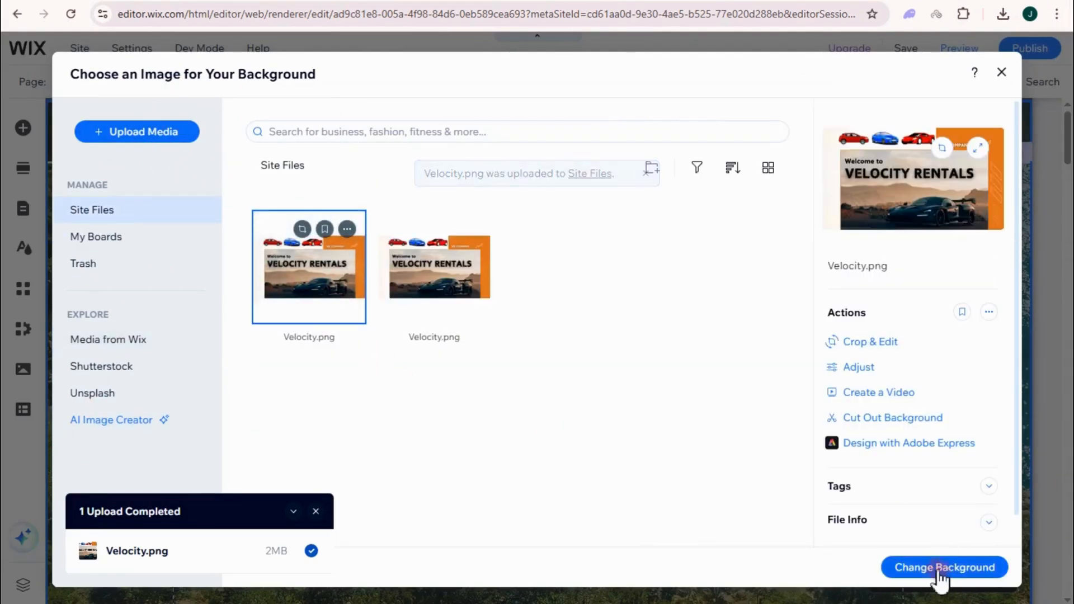
click(940, 567)
scroll(570, 431, down, 1)
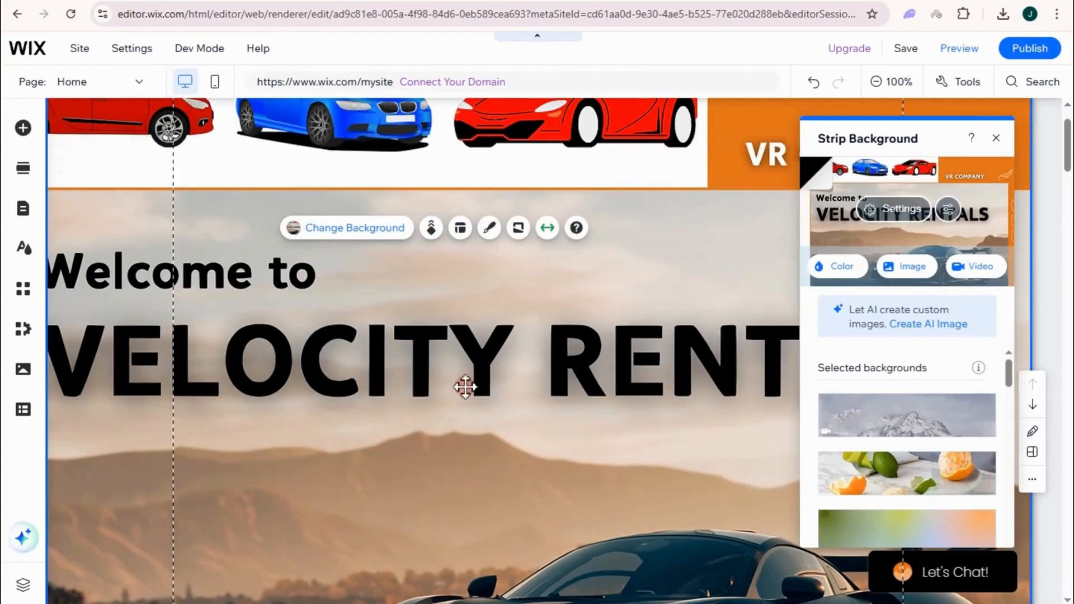
click(384, 313)
drag(384, 312, 465, 314)
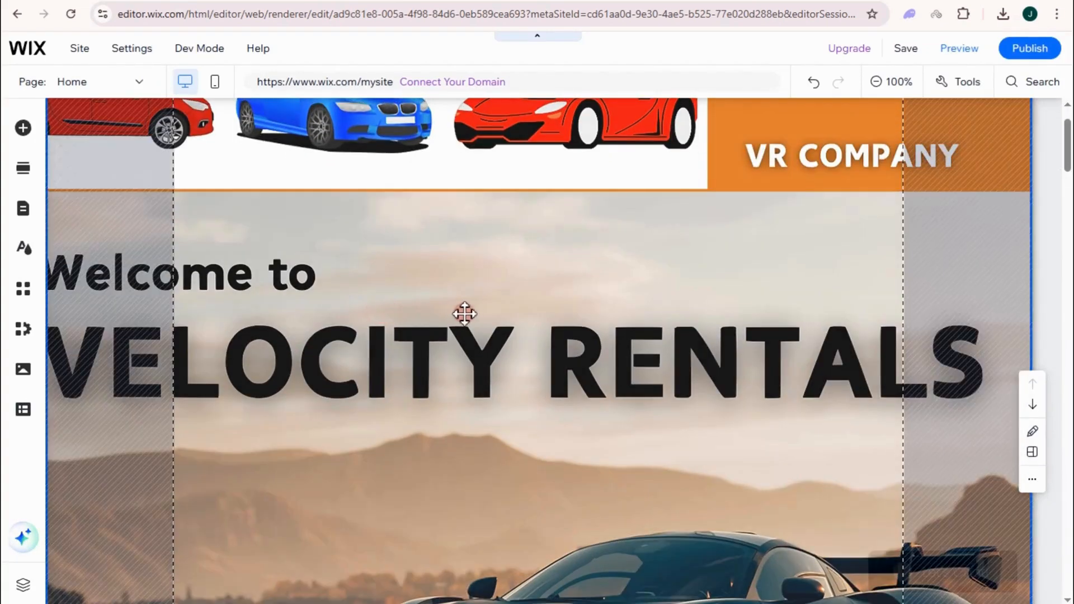
scroll(700, 378, up, 1)
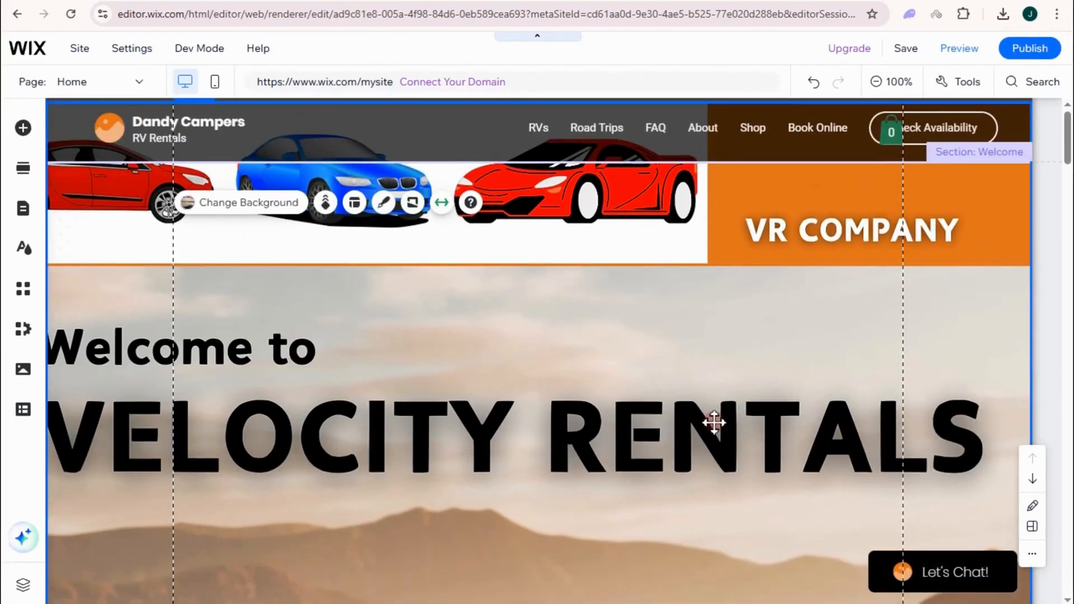
scroll(714, 430, down, 1)
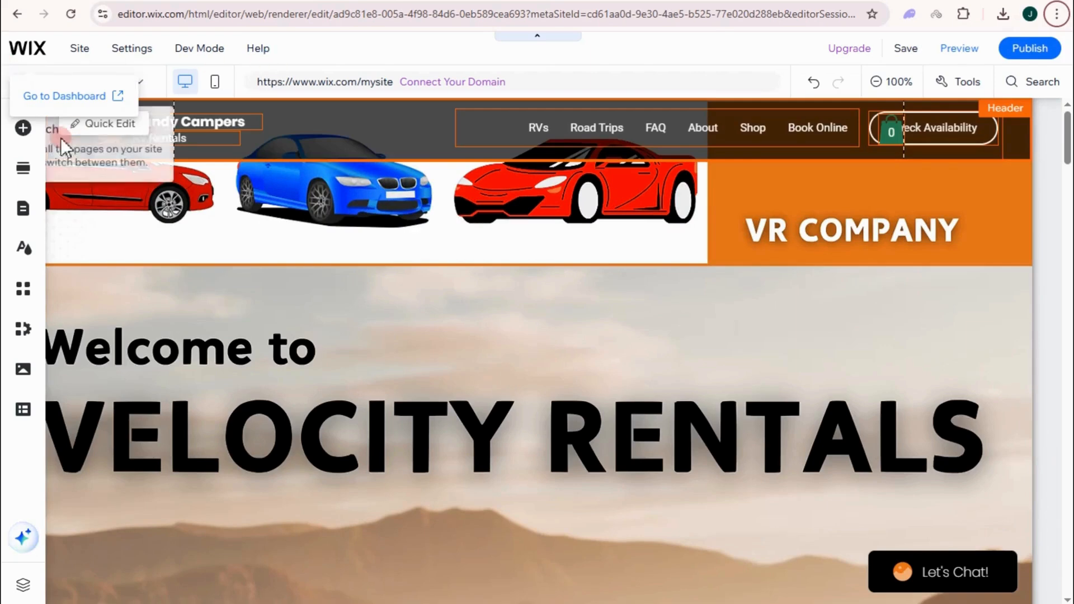
click(23, 130)
click(112, 171)
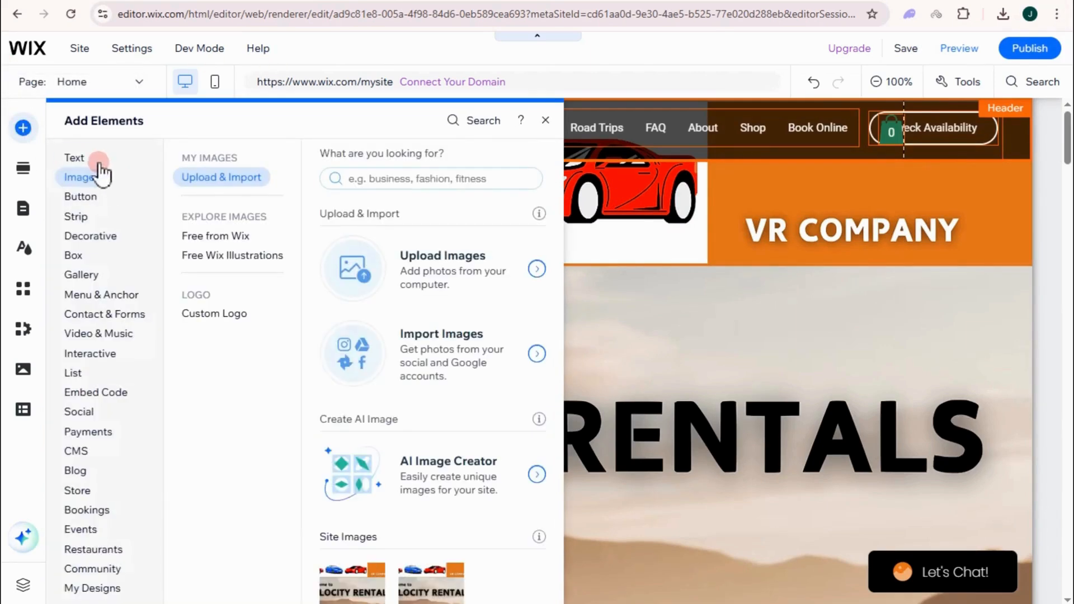
click(94, 199)
click(90, 255)
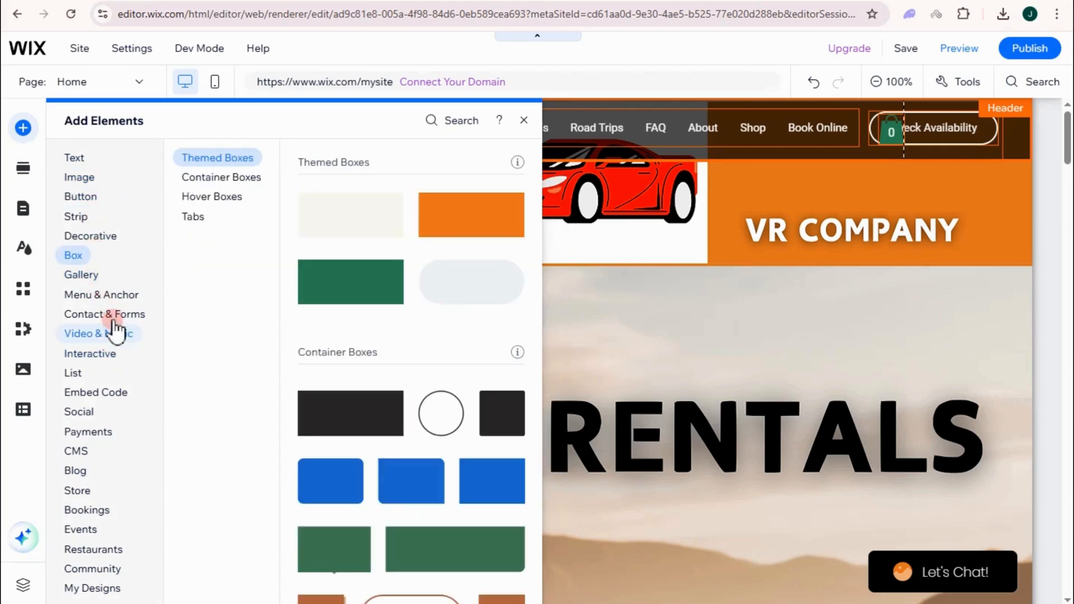
click(109, 354)
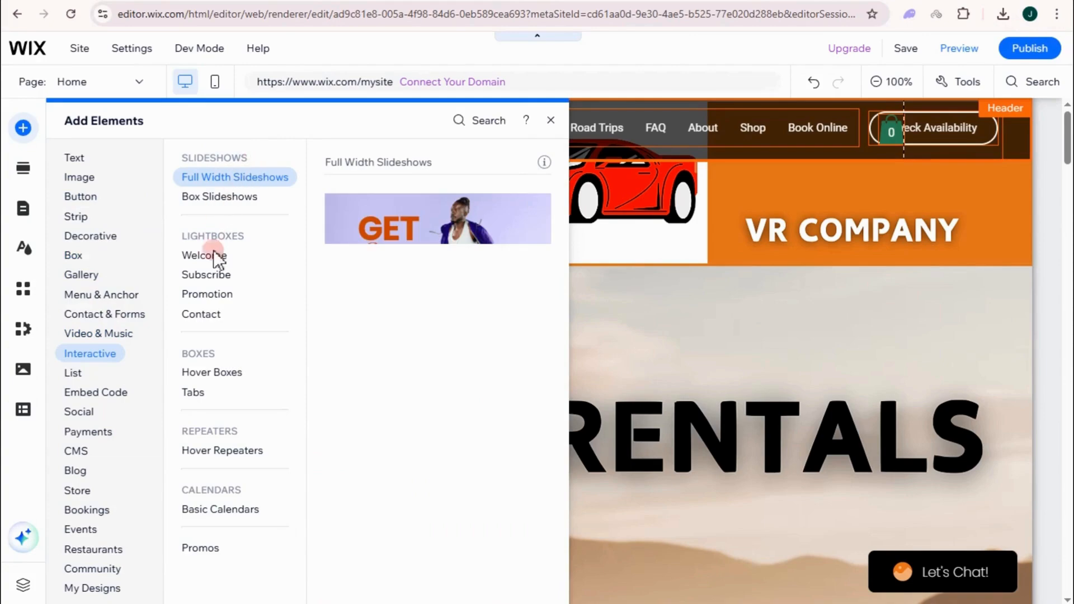
click(795, 189)
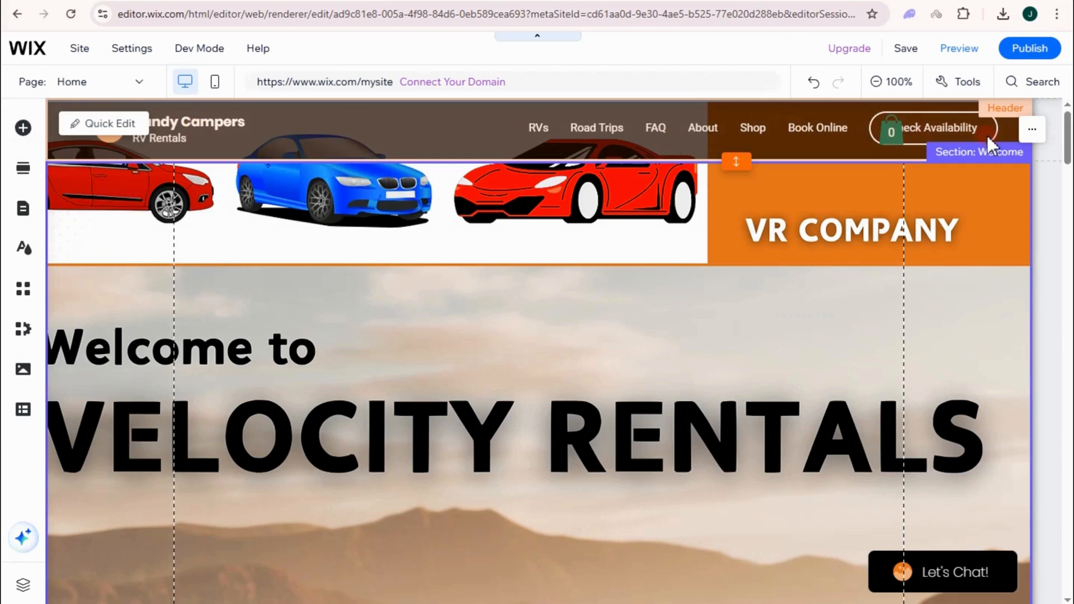
Step: Rename the site title in the header to VELOCITY RENTALS with the tagline VR RENTALS
click(187, 133)
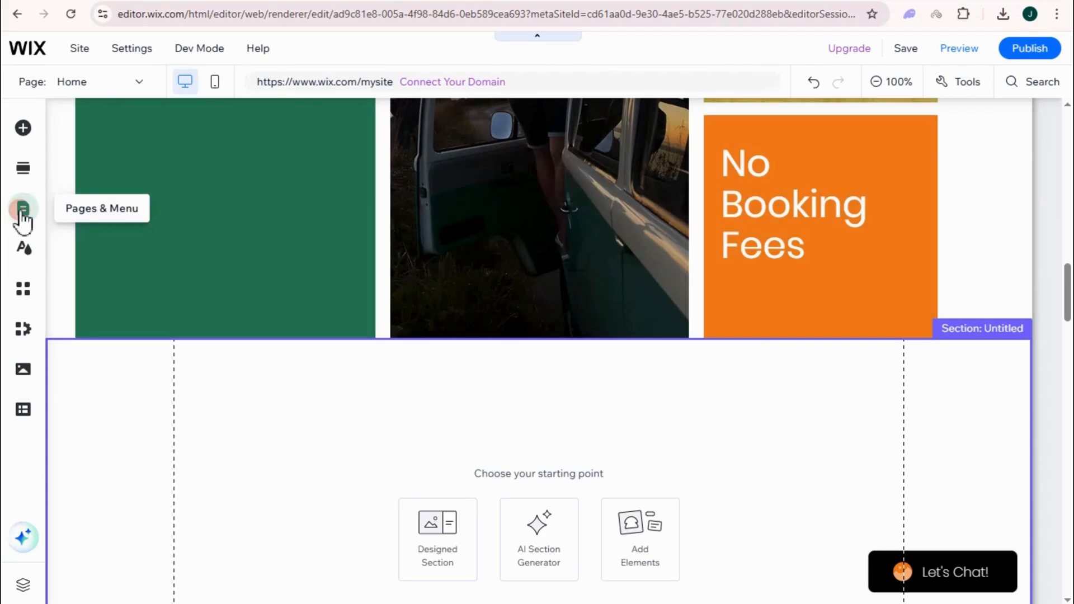
Step: Insert the Contact Us section design with address, contact details, opening hours and map above the testimonials on the Home page
click(22, 211)
click(26, 175)
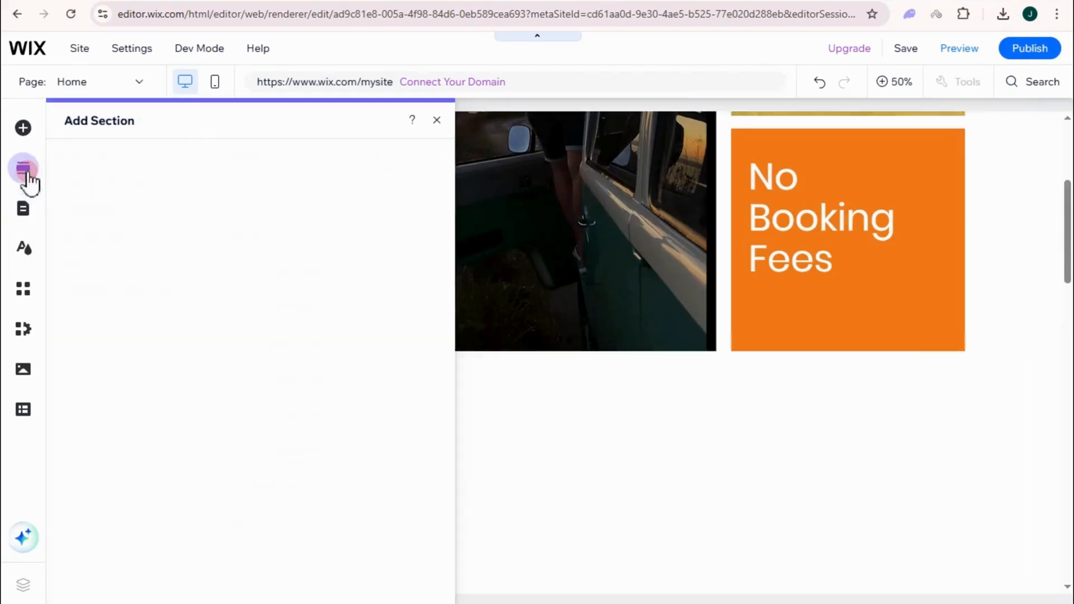
click(95, 302)
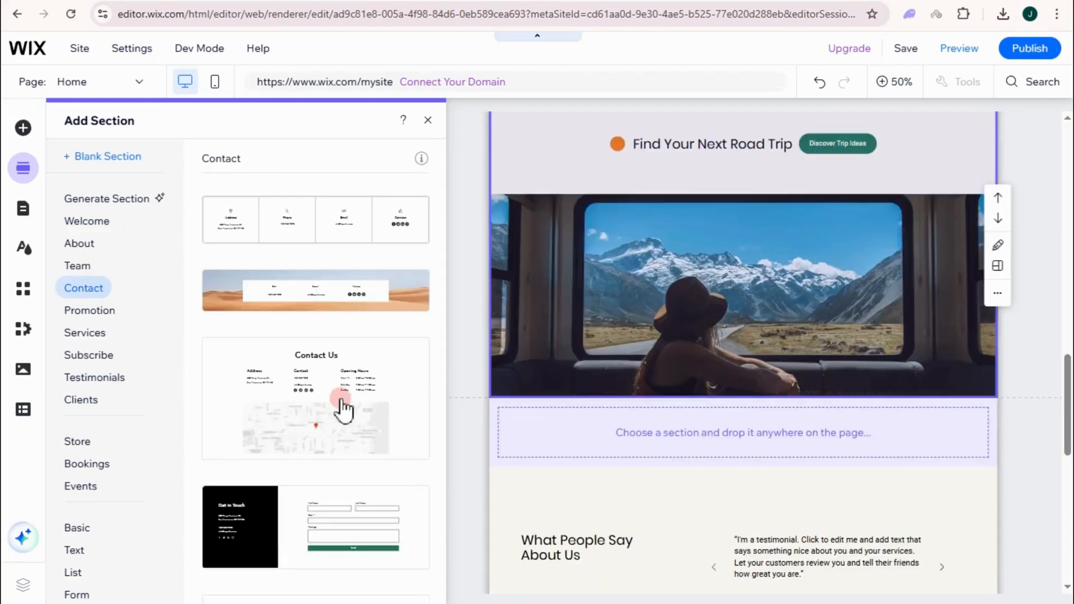
click(315, 392)
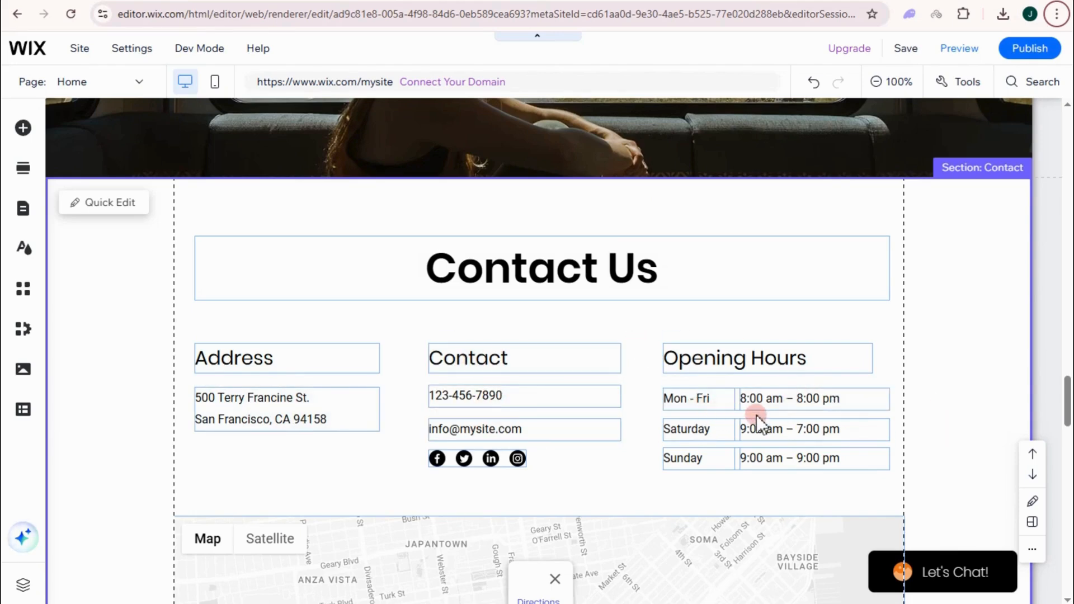
Step: Add a blank section between the Contact and Testimonials sections
scroll(756, 415, down, 3)
scroll(609, 333, down, 5)
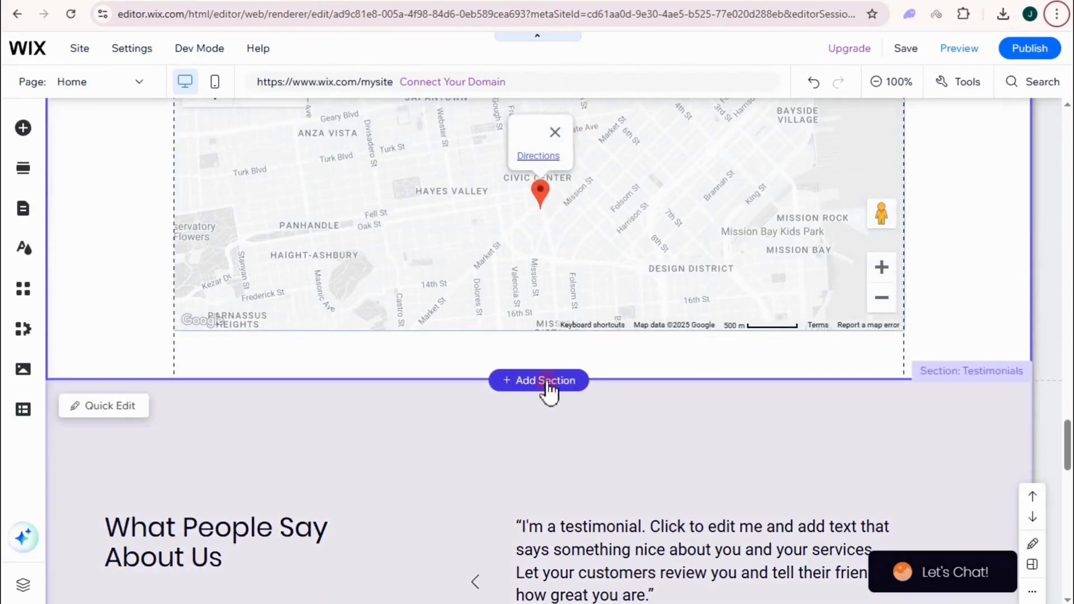
click(546, 381)
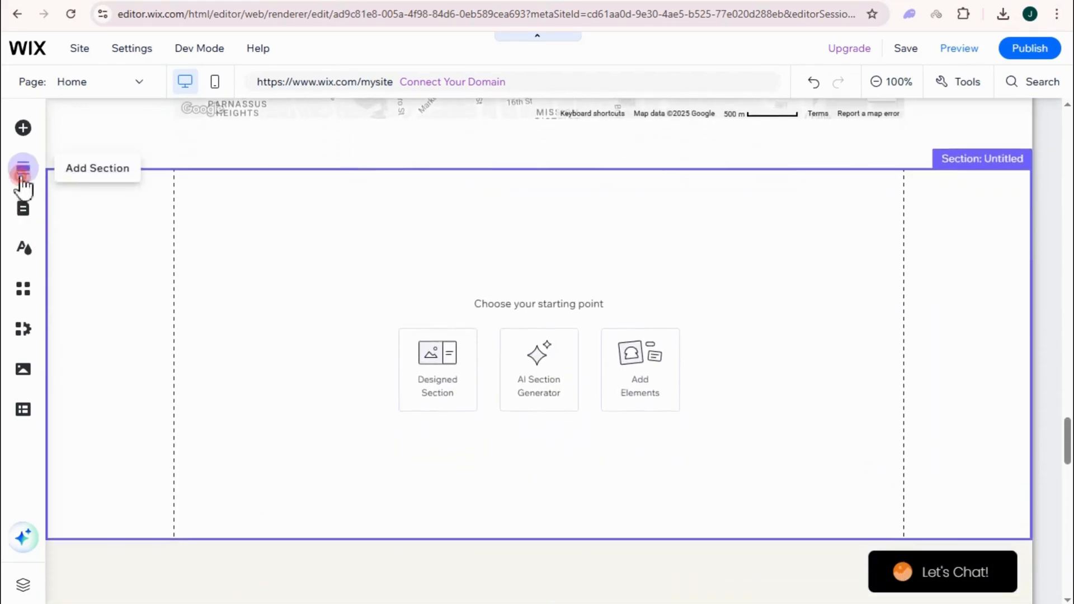
Step: Insert the Services section design with three image-and-text columns into the Home page
click(22, 175)
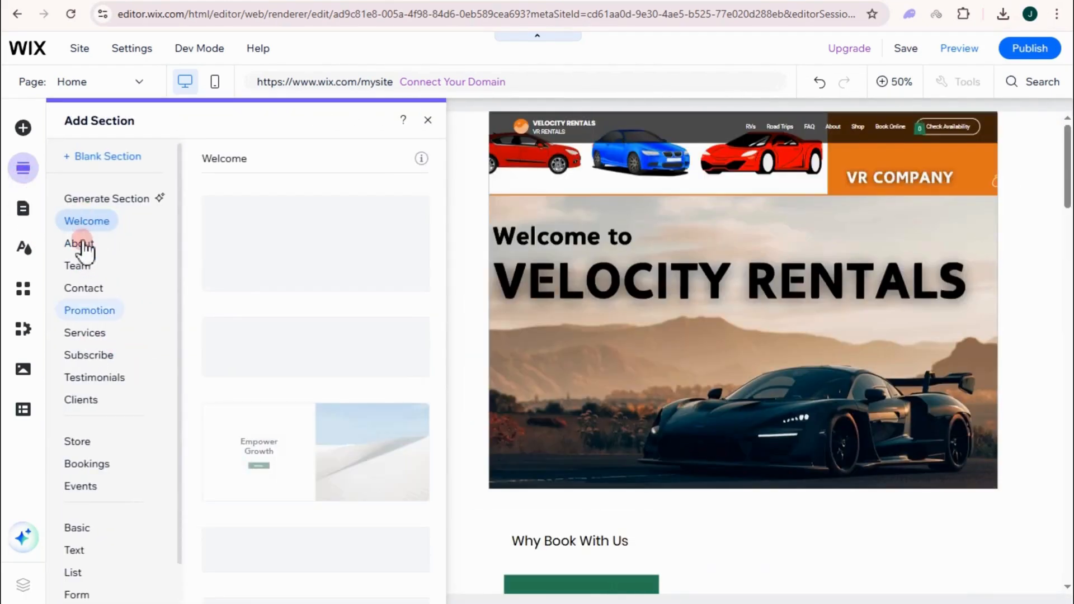
click(84, 332)
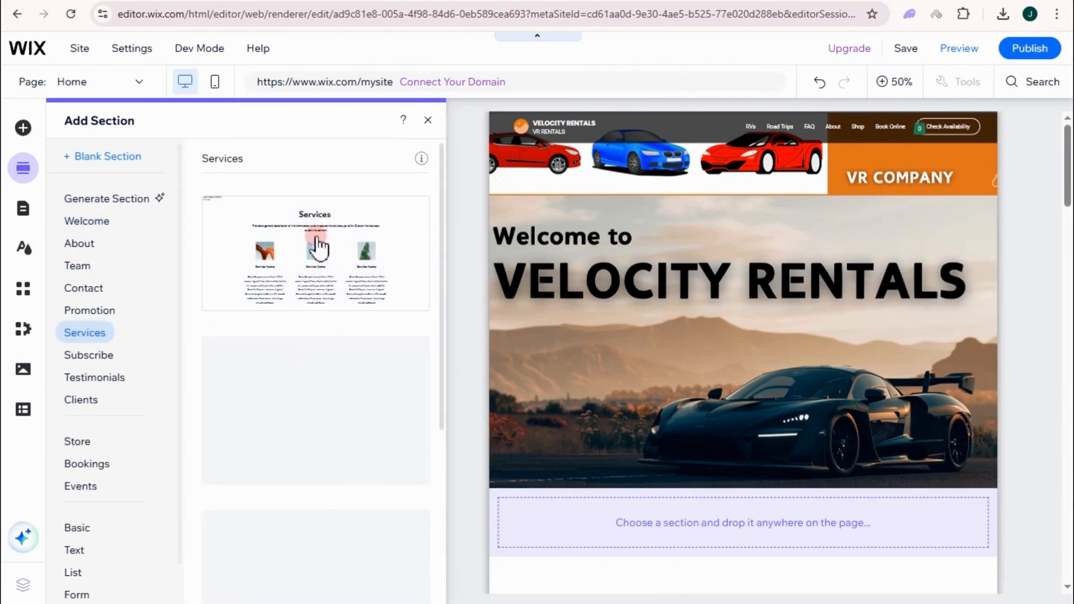
click(330, 256)
click(848, 411)
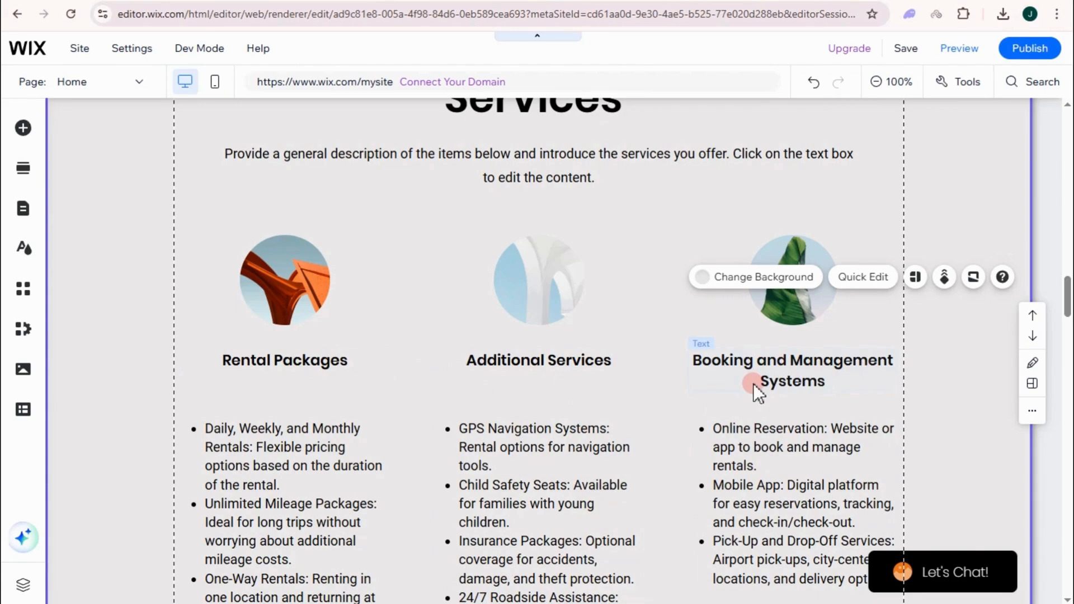
click(299, 284)
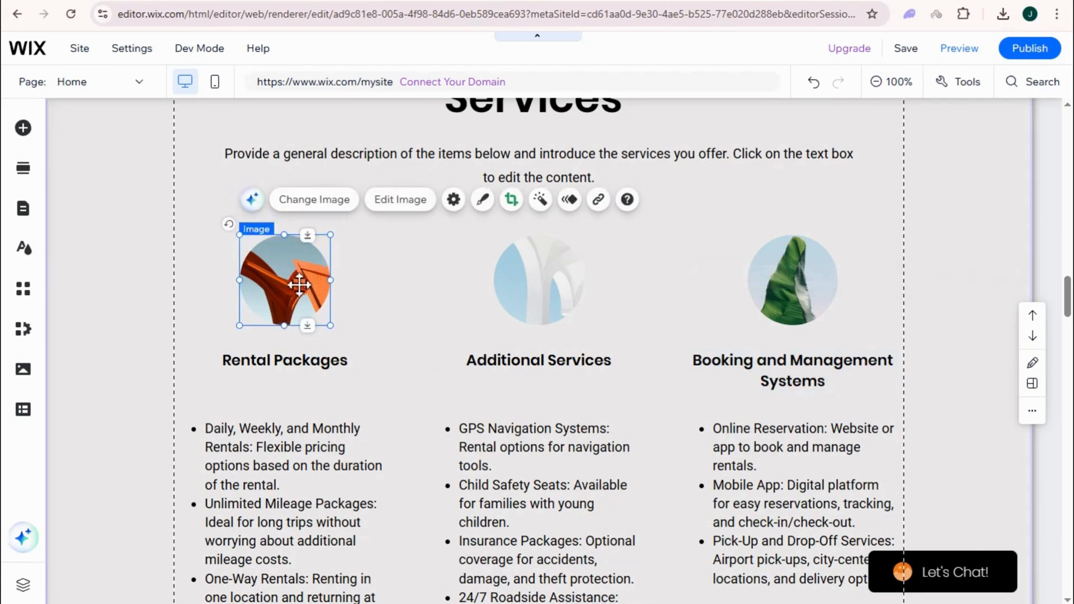
click(538, 284)
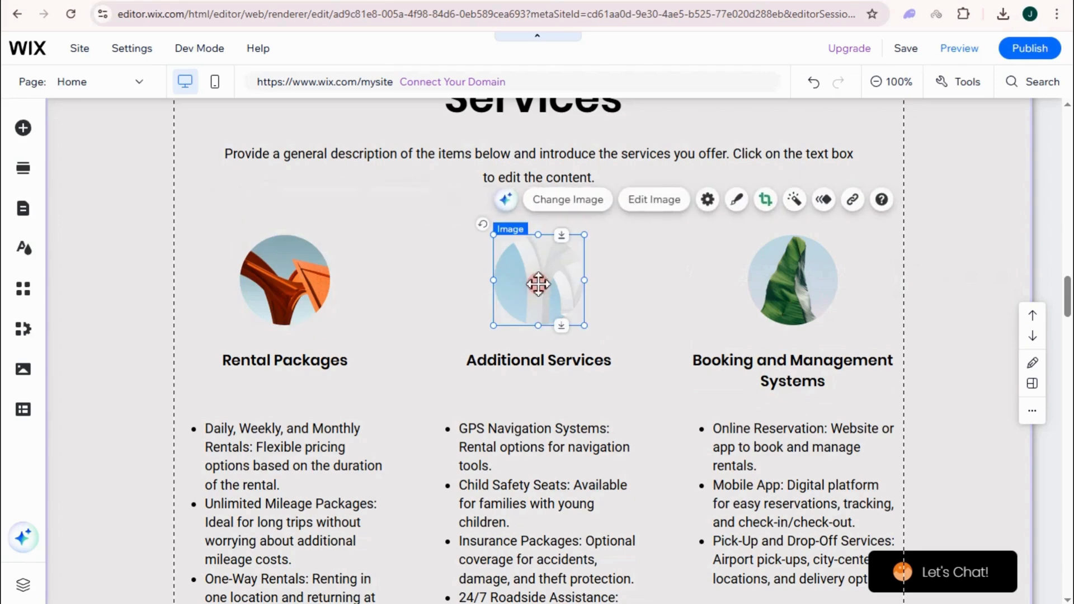
click(800, 284)
click(287, 283)
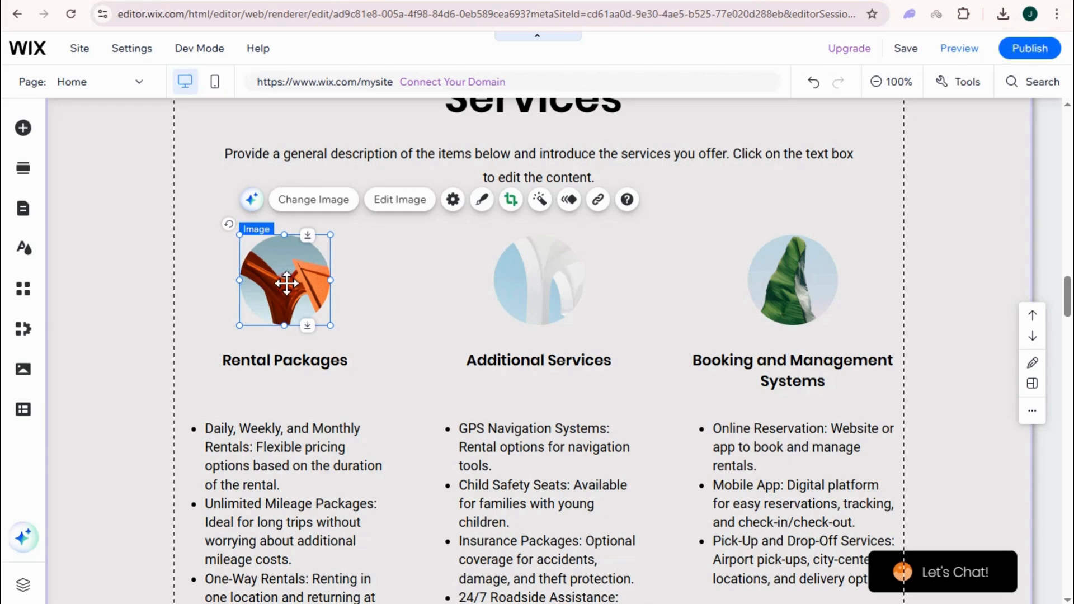
scroll(733, 361, down, 10)
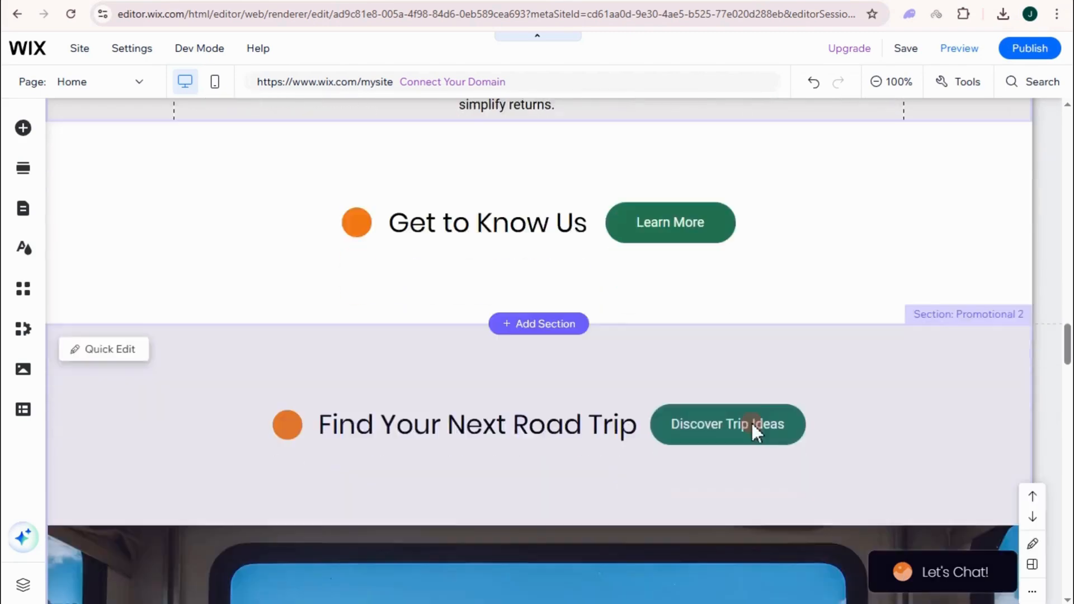
scroll(754, 427, up, 8)
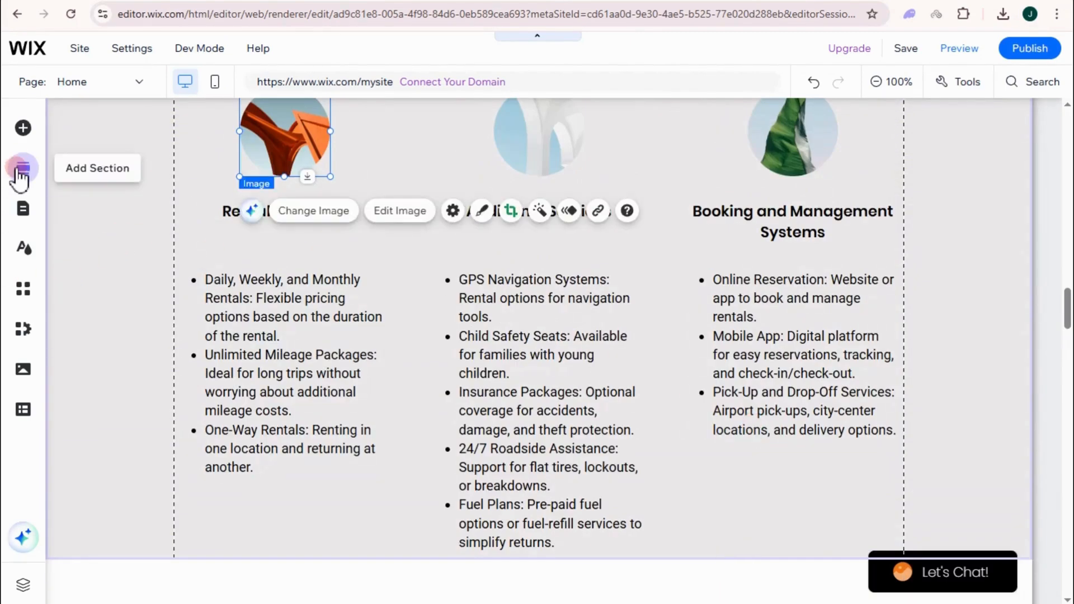
click(21, 167)
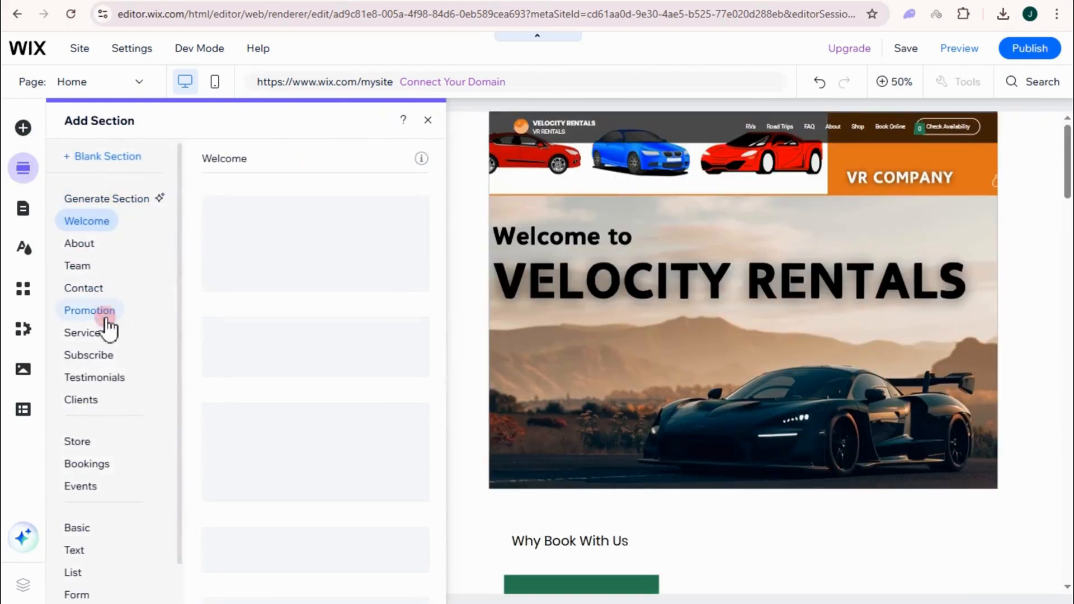
scroll(116, 380, down, 1)
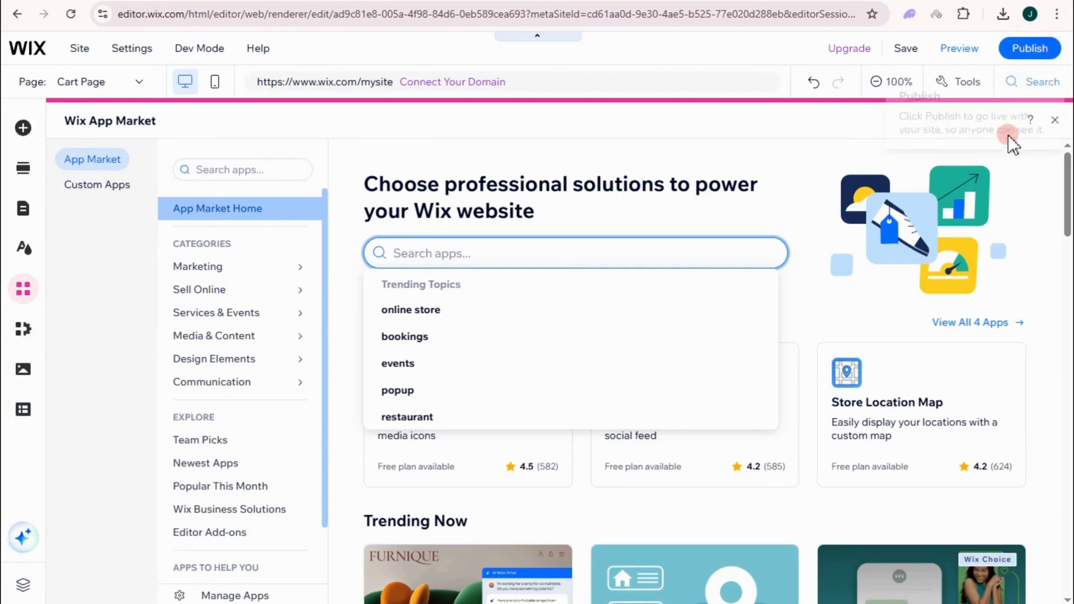
Step: Close the Wix App Market and look over the Cart Page down to the footer
click(1054, 119)
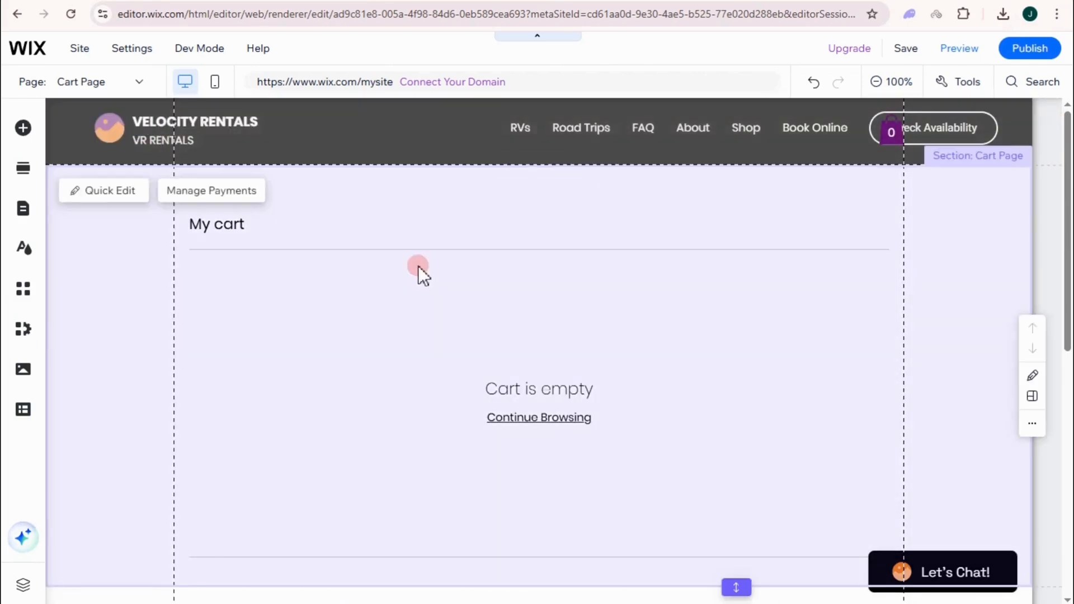
scroll(552, 283, down, 4)
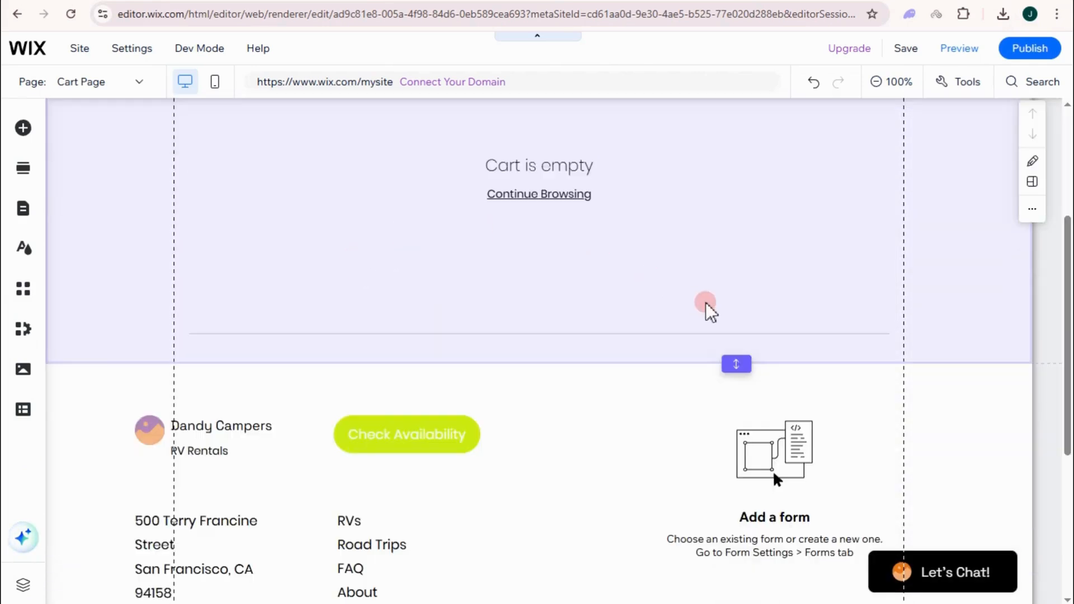
scroll(705, 307, down, 5)
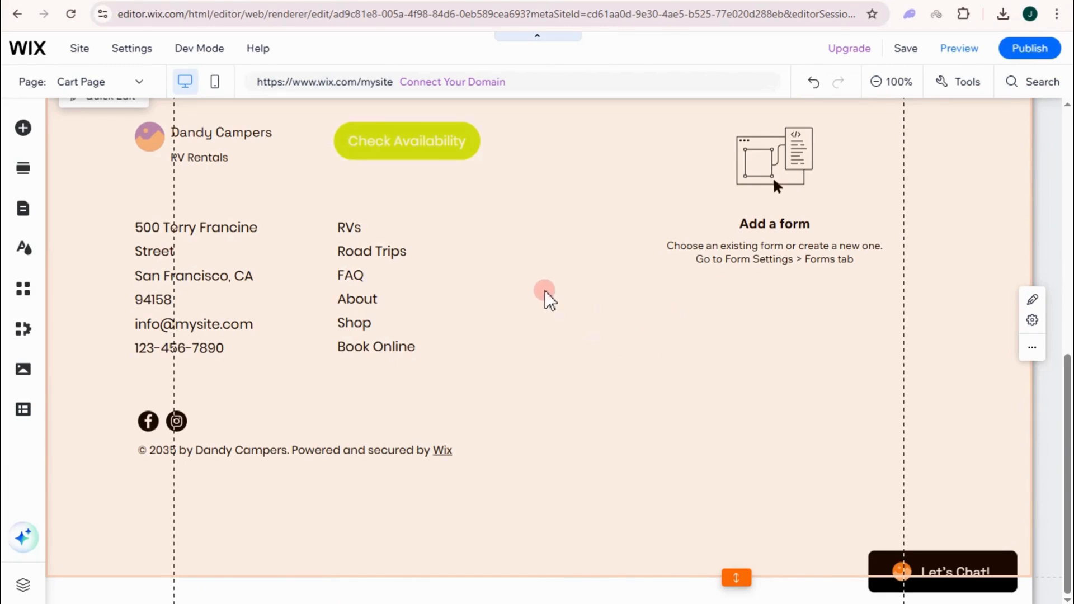
scroll(933, 346, up, 4)
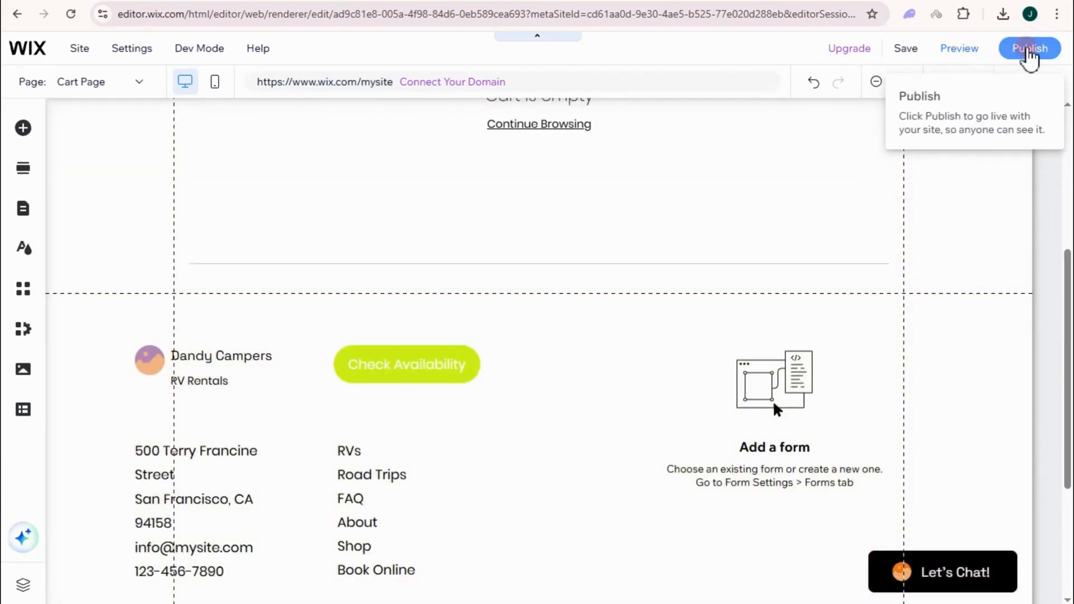
Step: Preview the site and review the Home page from the welcome banner through the Services and Contact Us sections, then return to the banner
click(959, 48)
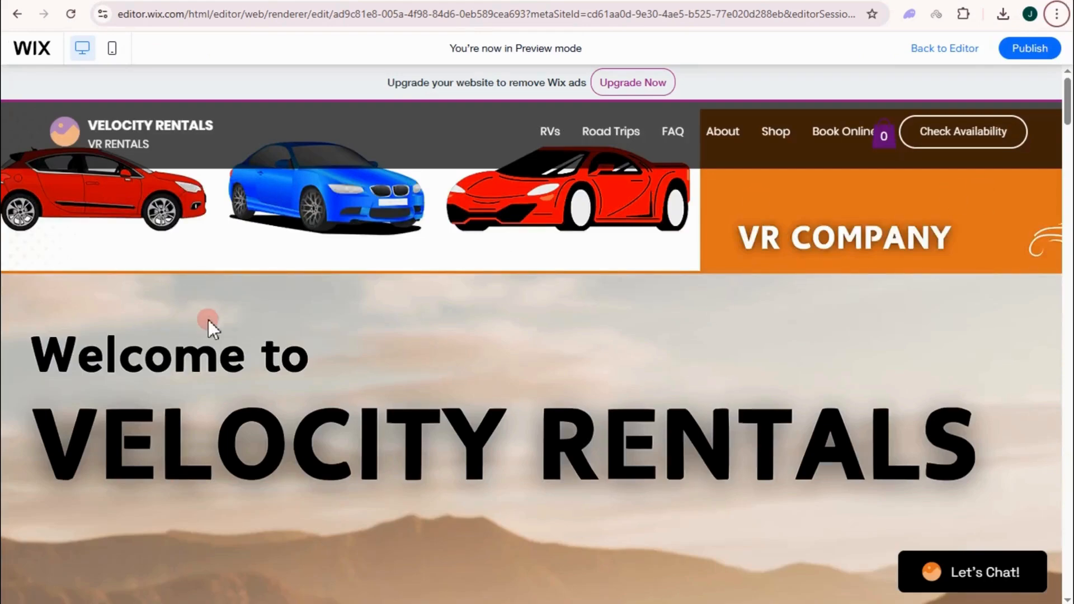
scroll(760, 301, down, 7)
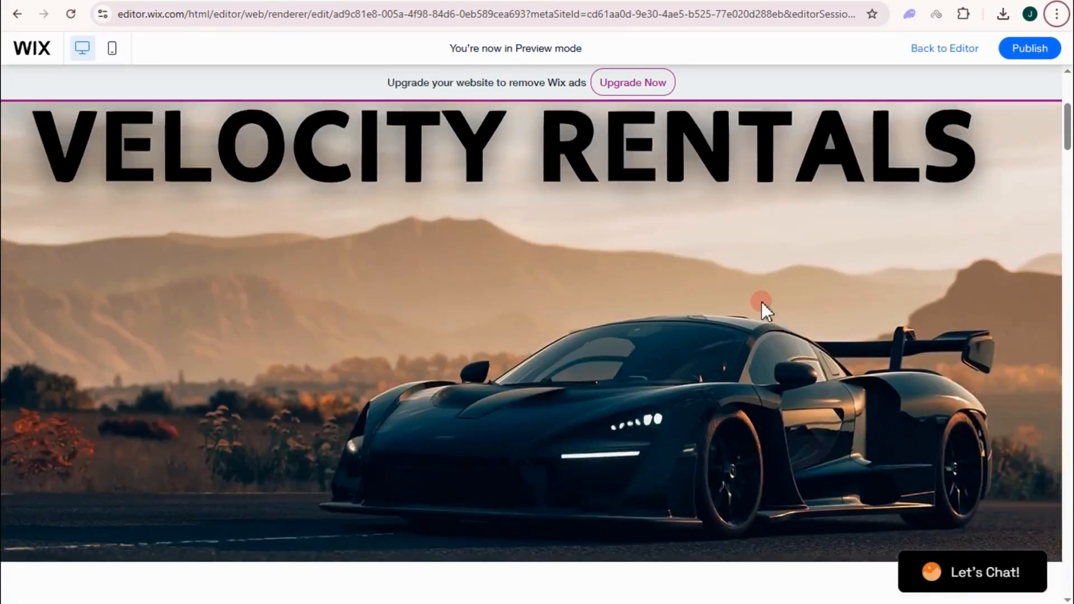
scroll(761, 300, down, 5)
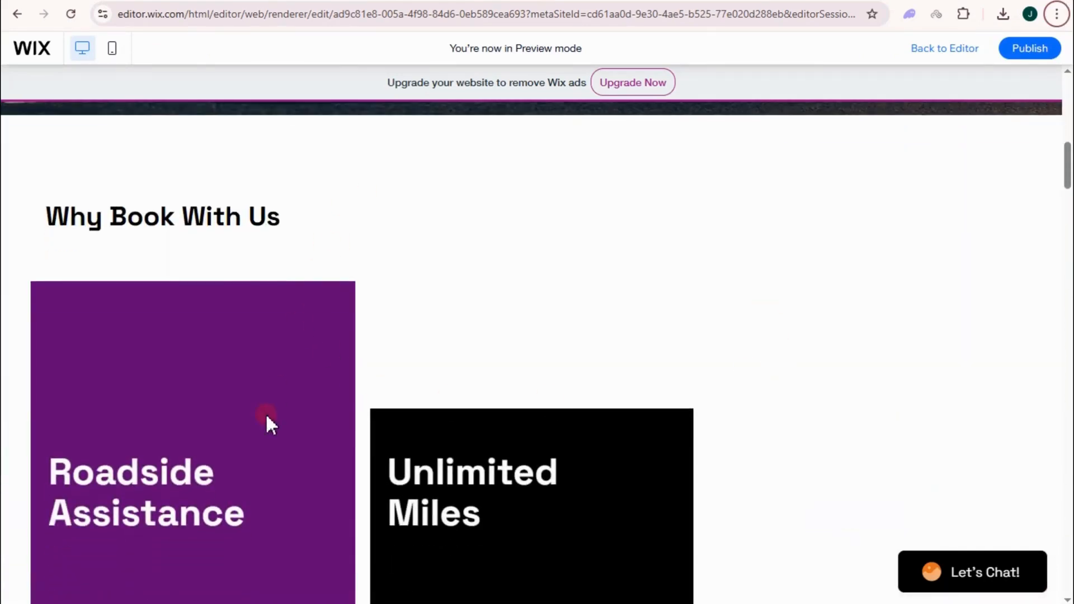
scroll(194, 405, down, 10)
scroll(377, 398, up, 7)
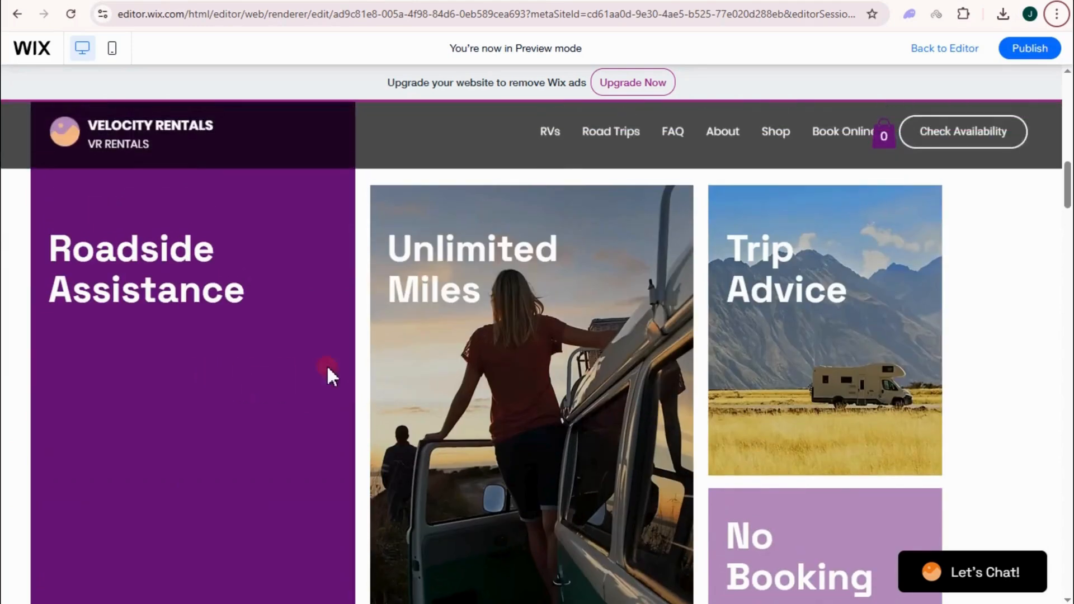
scroll(602, 393, down, 11)
scroll(616, 421, down, 7)
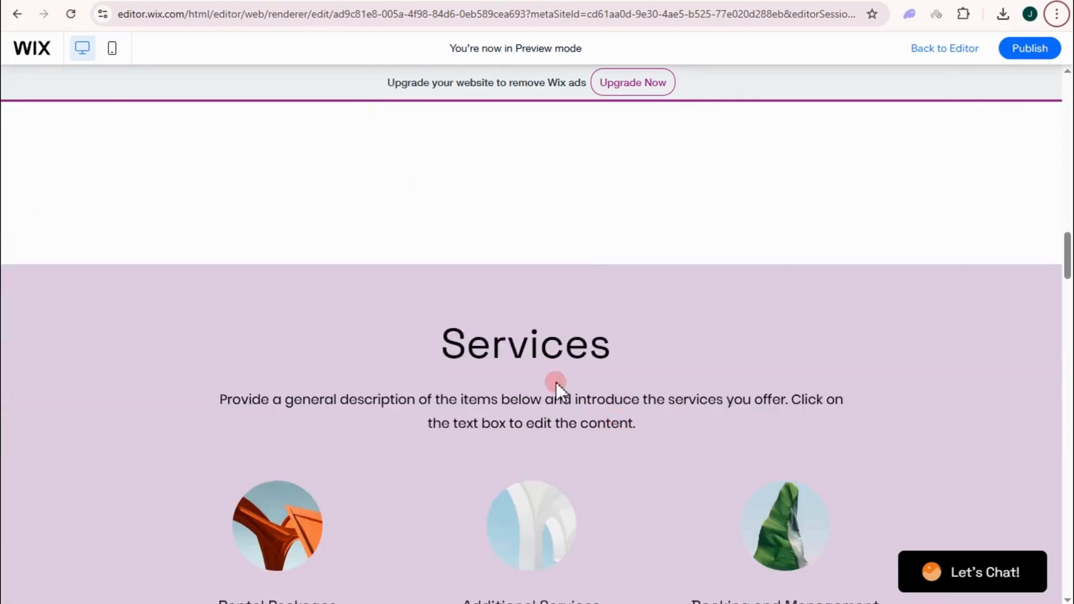
scroll(665, 408, down, 18)
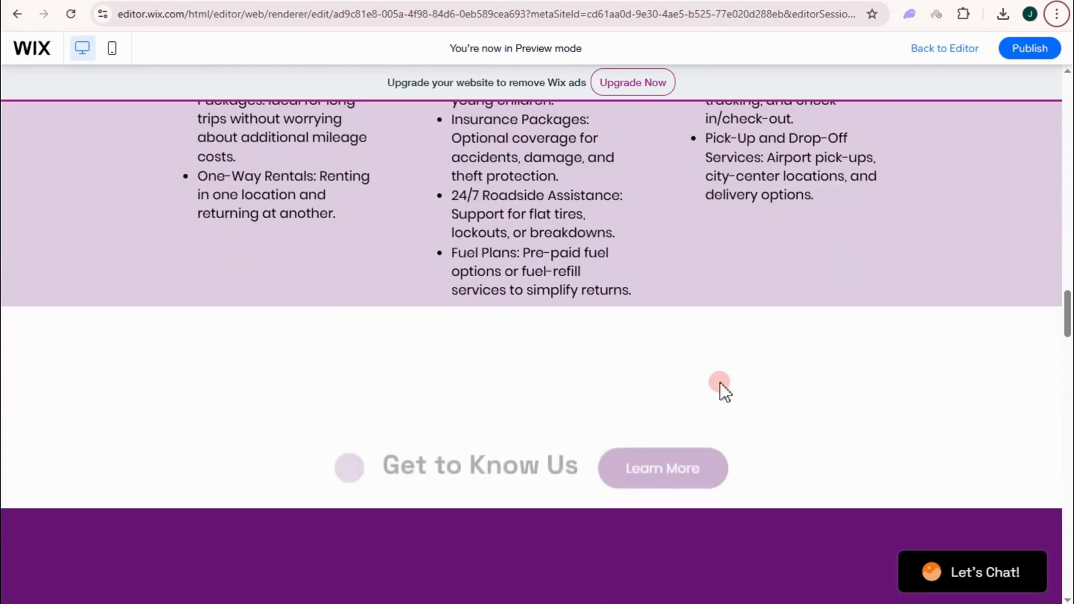
scroll(720, 379, down, 12)
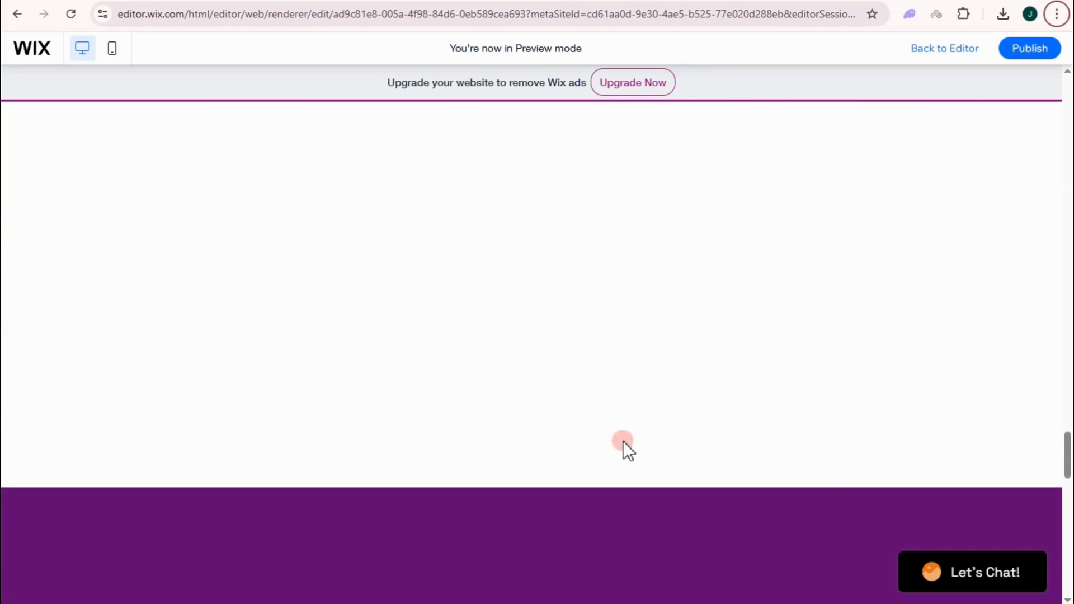
scroll(671, 386, up, 5)
scroll(733, 431, up, 15)
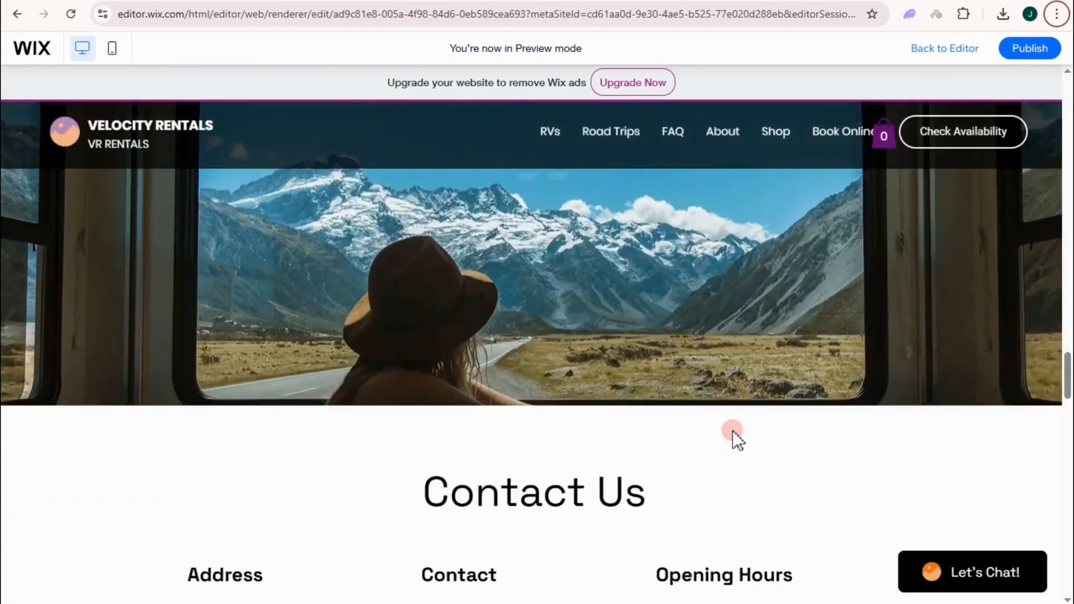
scroll(733, 430, up, 10)
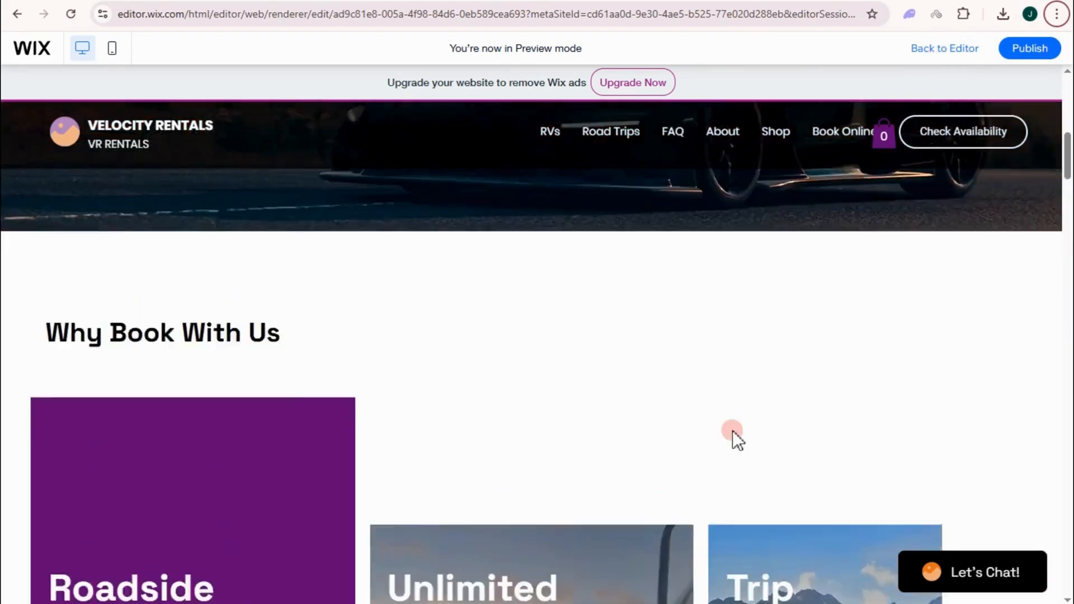
scroll(733, 434, up, 5)
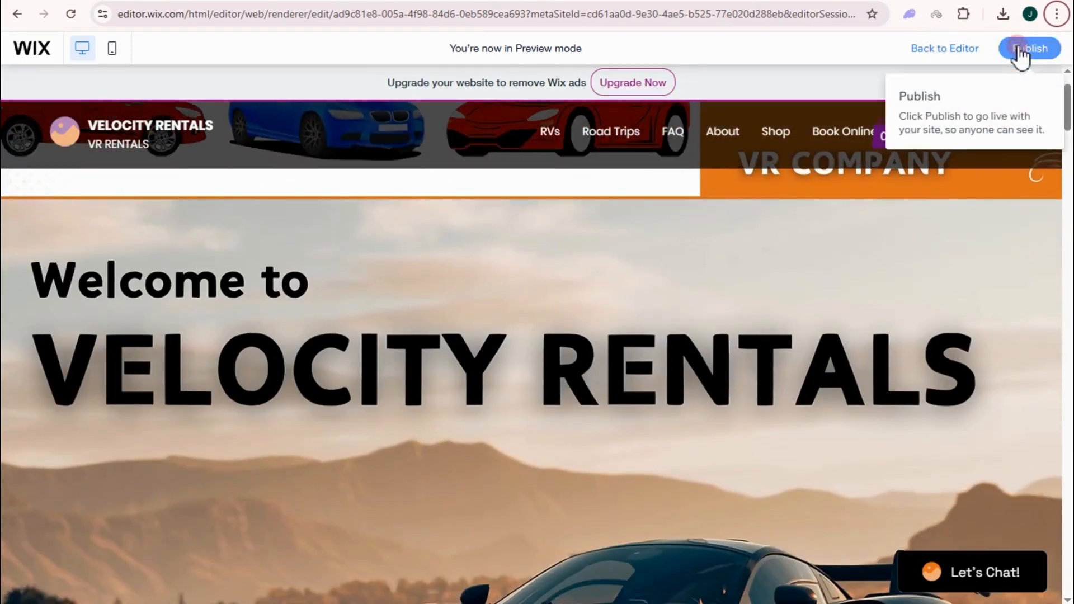